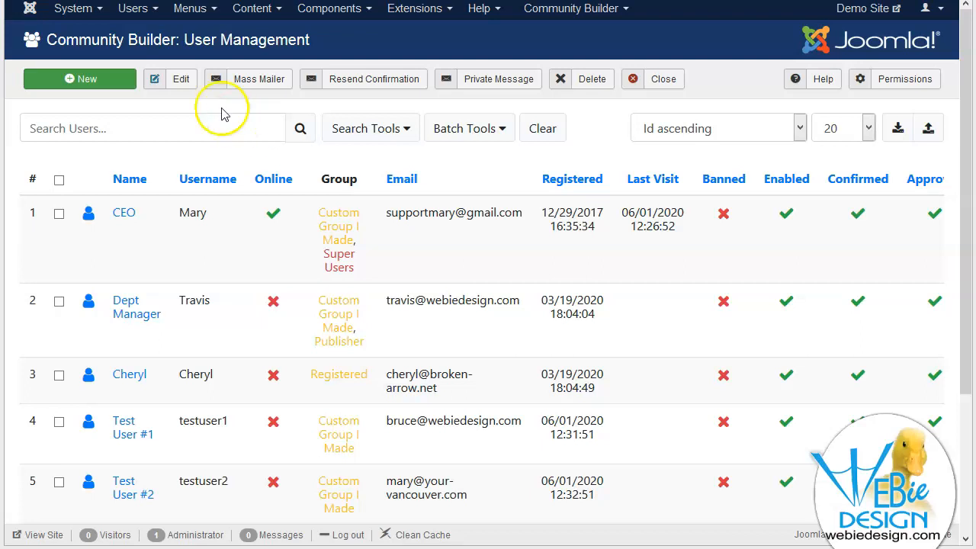
- Examine the Community Builder user list, checking which groups each user is assigned to
{"action": "left_click_drag", "start_coordinate": [47, 40], "coordinate": [318, 47]}
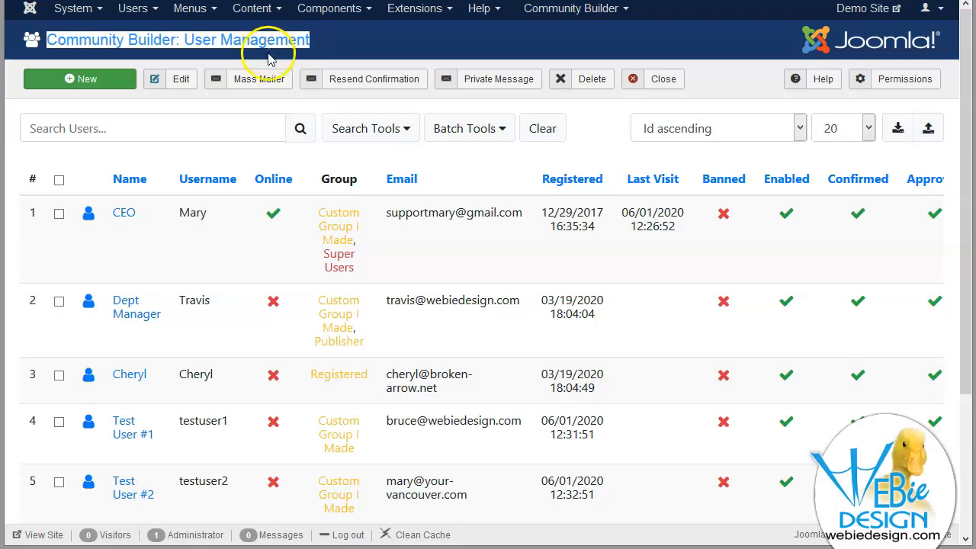
{"action": "scroll", "coordinate": [468, 238], "scroll_direction": "down", "scroll_amount": 1}
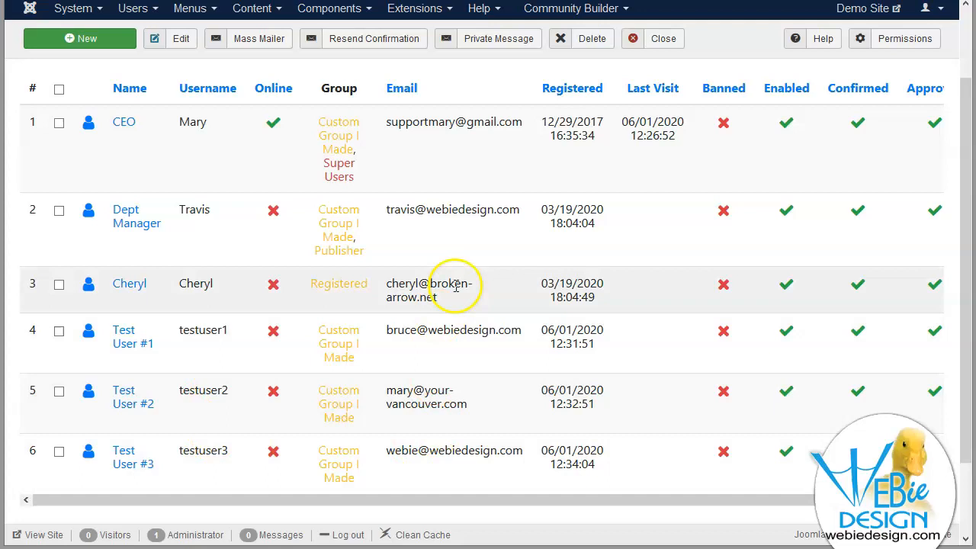
{"action": "scroll", "coordinate": [471, 230], "scroll_direction": "up", "scroll_amount": 1}
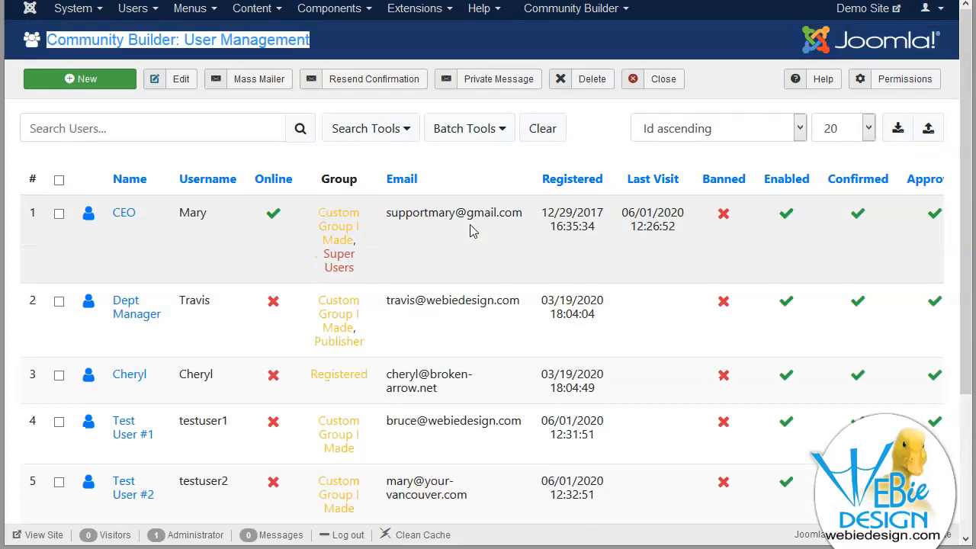
{"action": "scroll", "coordinate": [471, 231], "scroll_direction": "down", "scroll_amount": 1}
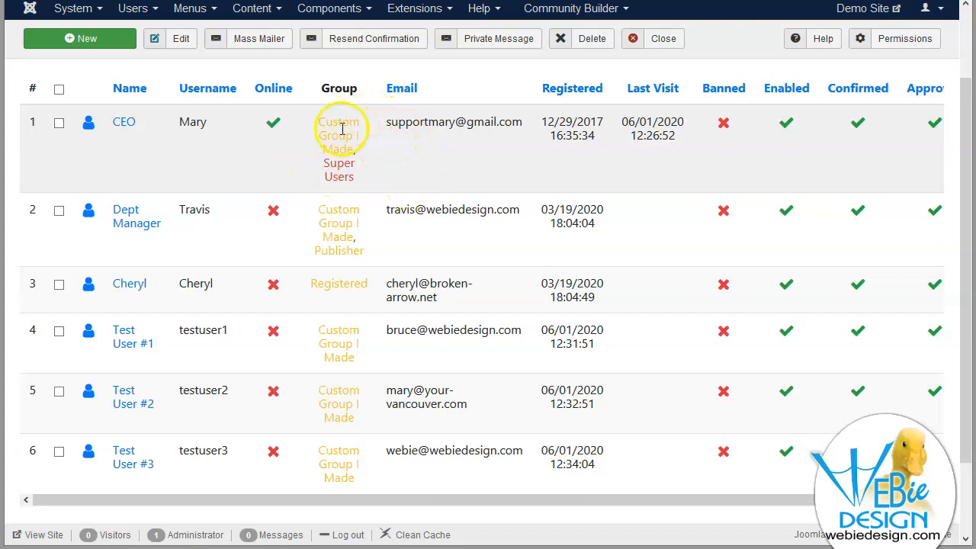
{"action": "left_click_drag", "start_coordinate": [320, 123], "coordinate": [370, 150]}
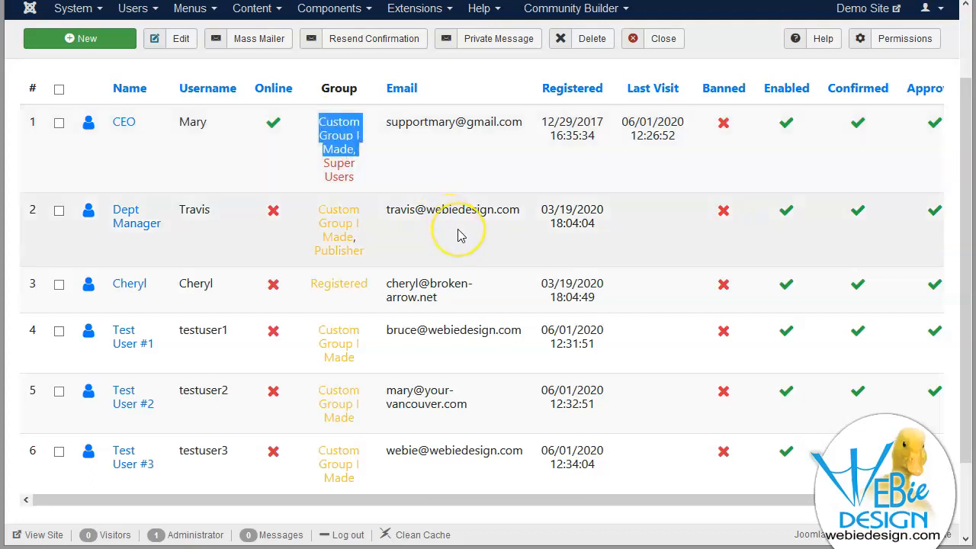
{"action": "scroll", "coordinate": [457, 236], "scroll_direction": "down", "scroll_amount": 2}
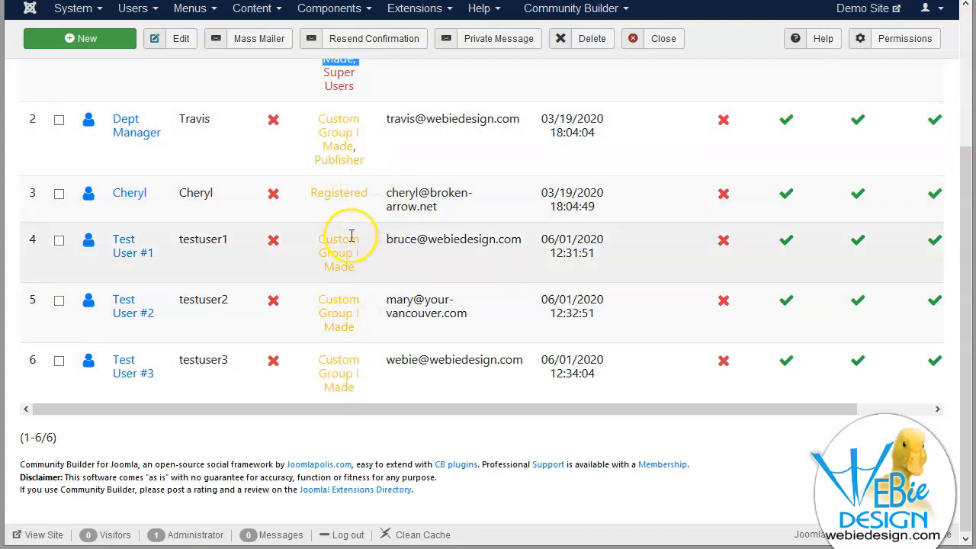
{"action": "left_click_drag", "start_coordinate": [314, 194], "coordinate": [370, 192]}
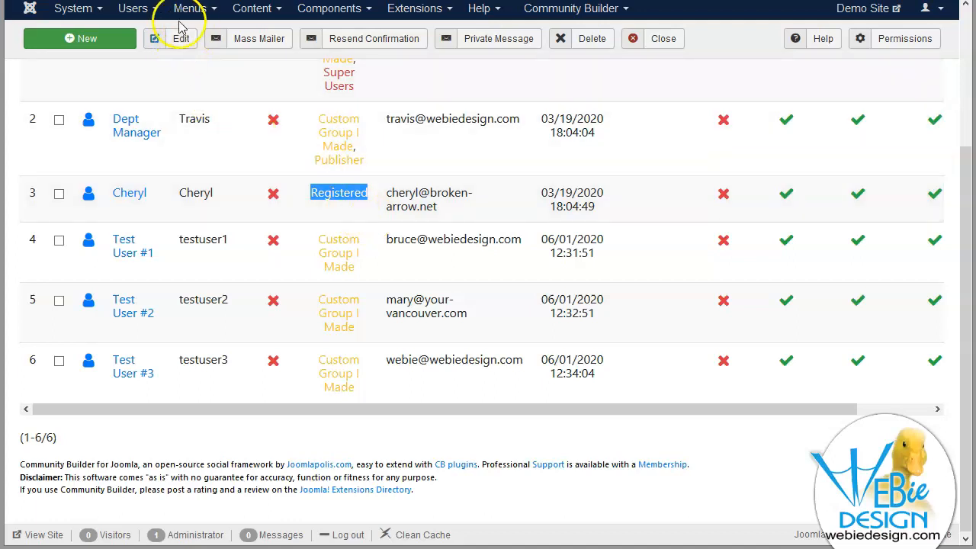
- Create a Joomla user group titled "another test" with Registered as its parent, then save and close it
{"action": "left_click", "coordinate": [148, 14]}
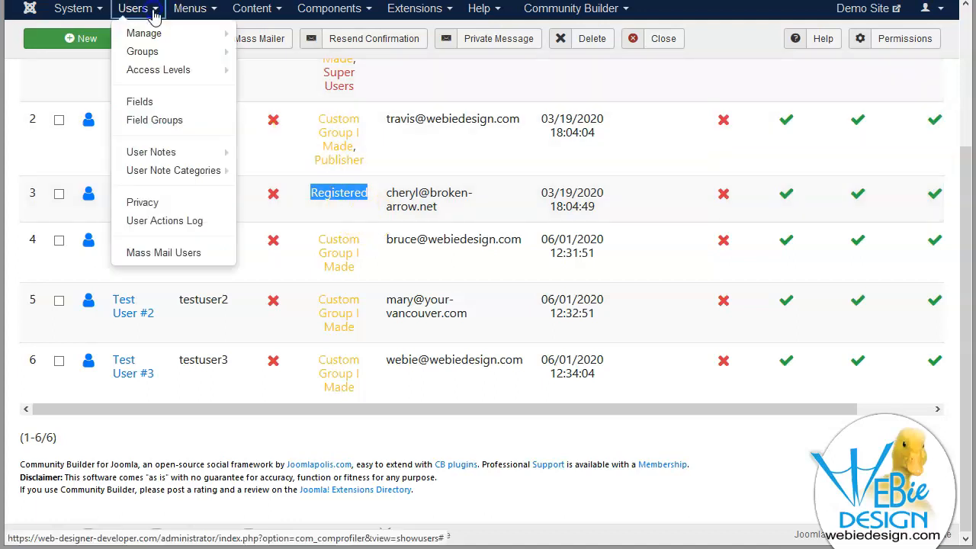
{"action": "left_click", "coordinate": [156, 52]}
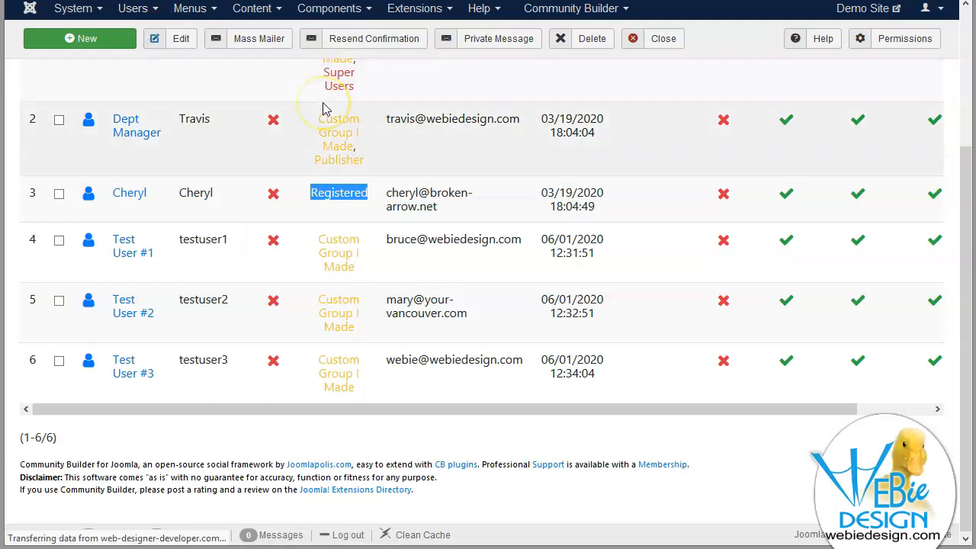
{"action": "scroll", "coordinate": [522, 221], "scroll_direction": "down", "scroll_amount": 2}
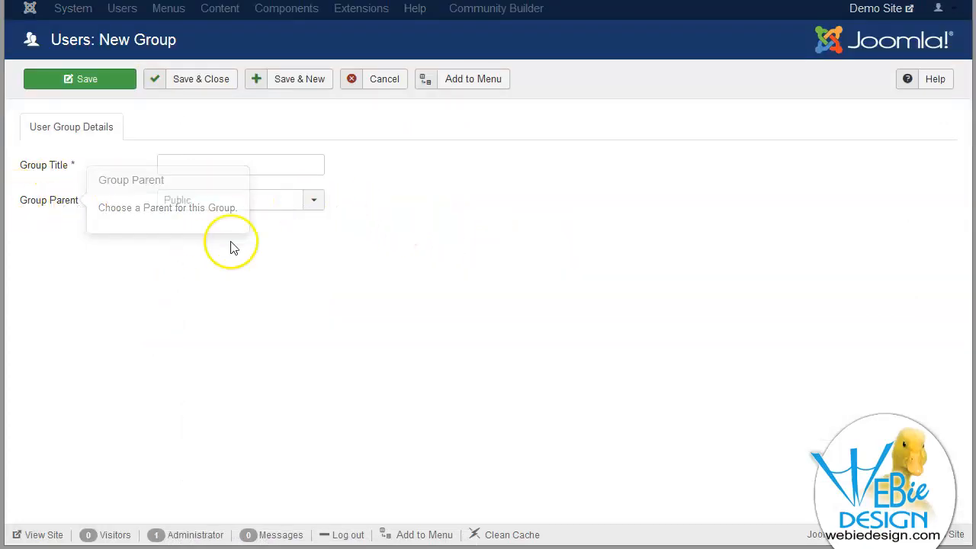
{"action": "left_click", "coordinate": [286, 204]}
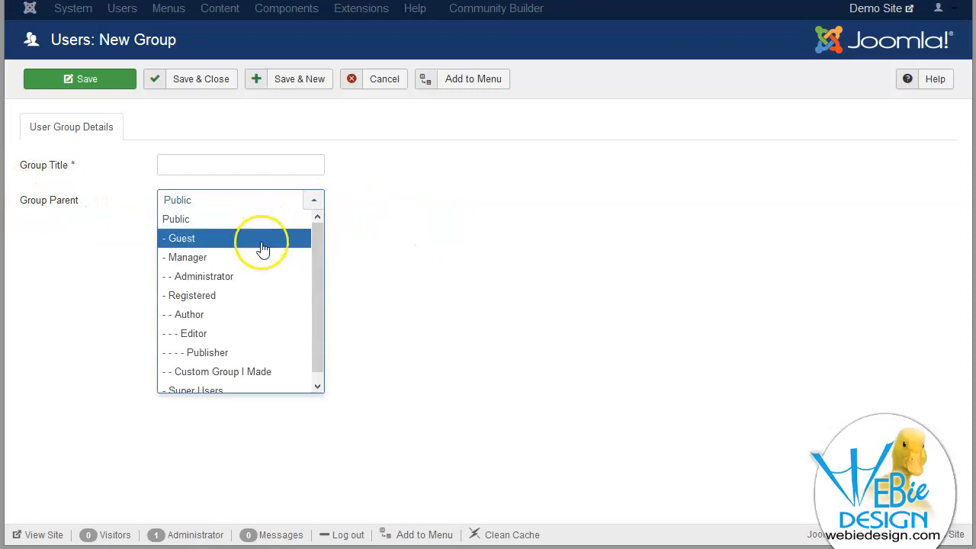
{"action": "left_click", "coordinate": [233, 295]}
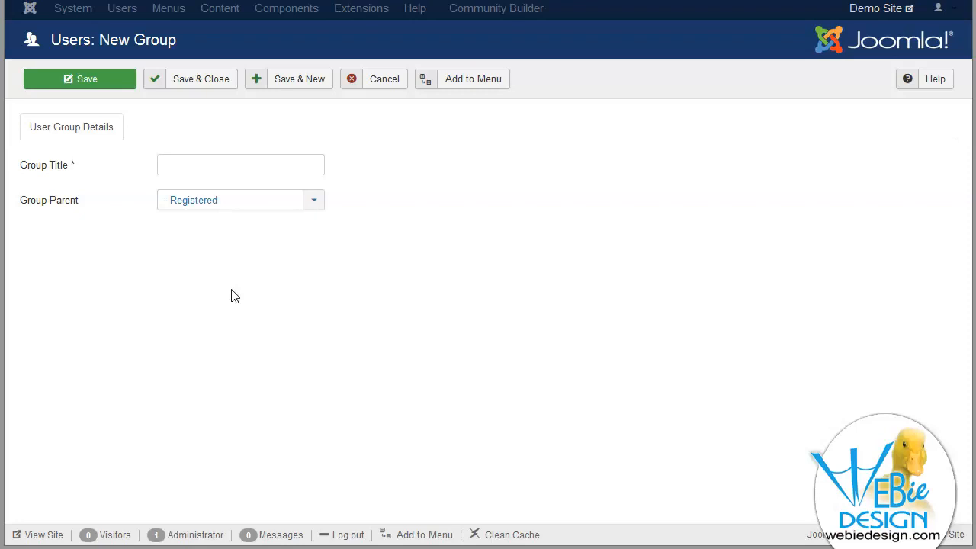
{"action": "left_click", "coordinate": [221, 165]}
{"action": "type", "text": "another"}
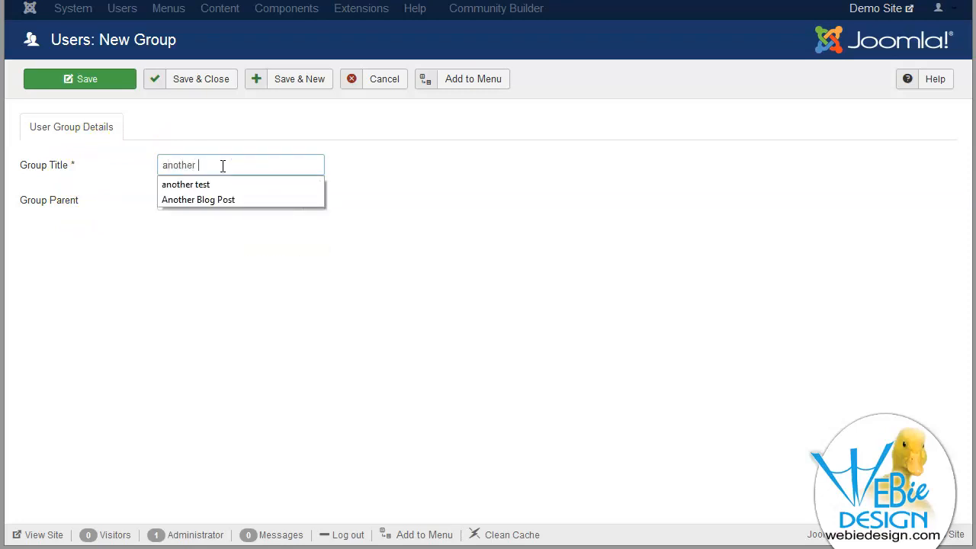
{"action": "left_click", "coordinate": [185, 185]}
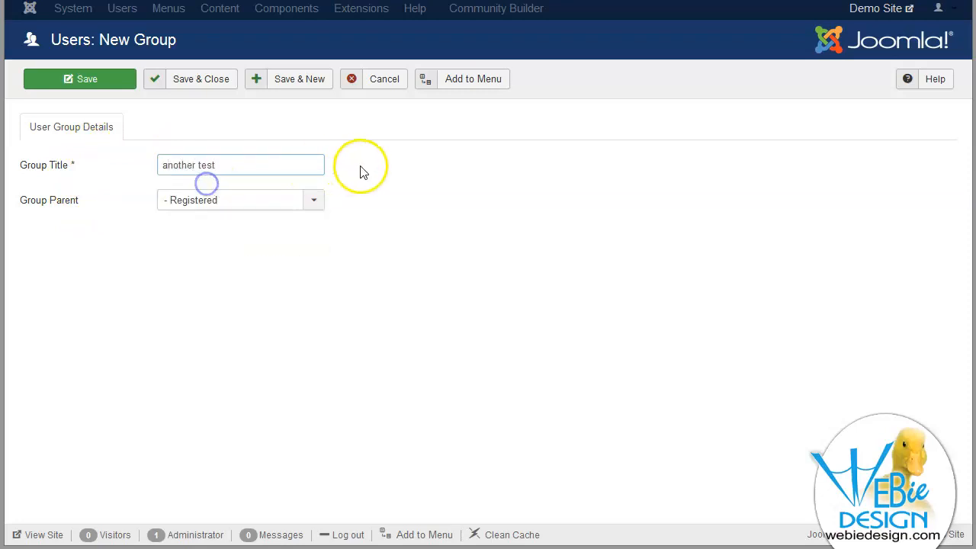
{"action": "left_click", "coordinate": [203, 85]}
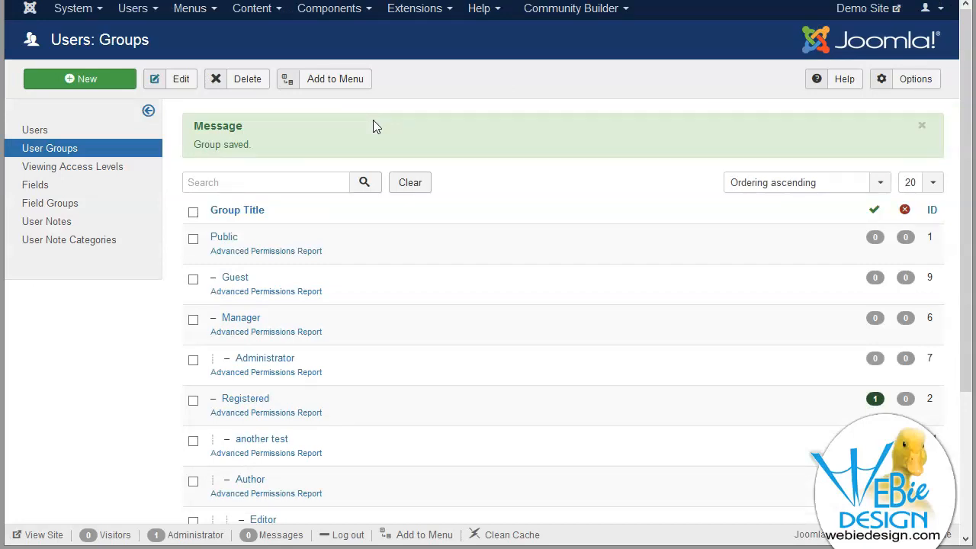
- Open the user who belongs only to the Registered group for editing in Community Builder's User Management
{"action": "left_click", "coordinate": [134, 11]}
{"action": "mouse_move", "coordinate": [148, 38]}
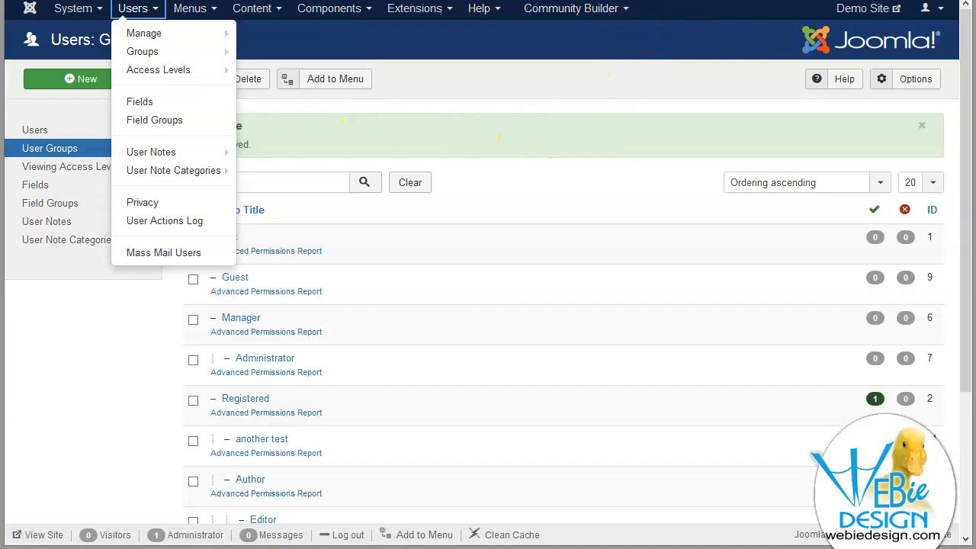
{"action": "left_click", "coordinate": [612, 10]}
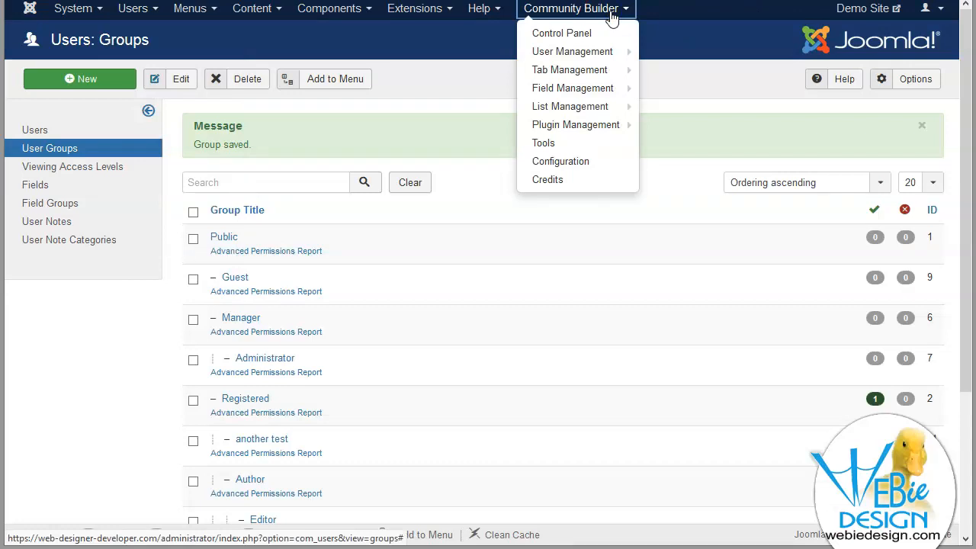
{"action": "left_click", "coordinate": [596, 54]}
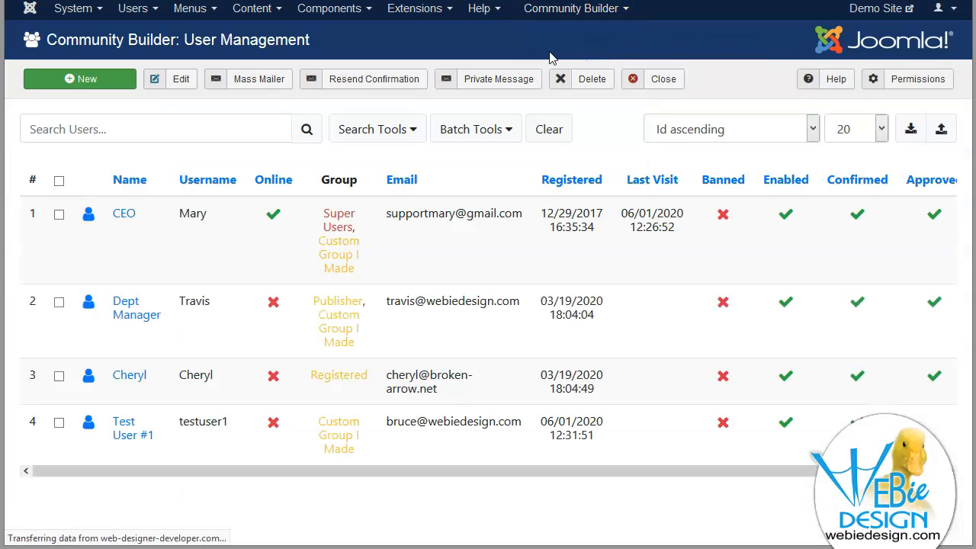
{"action": "scroll", "coordinate": [407, 348], "scroll_direction": "down", "scroll_amount": 2}
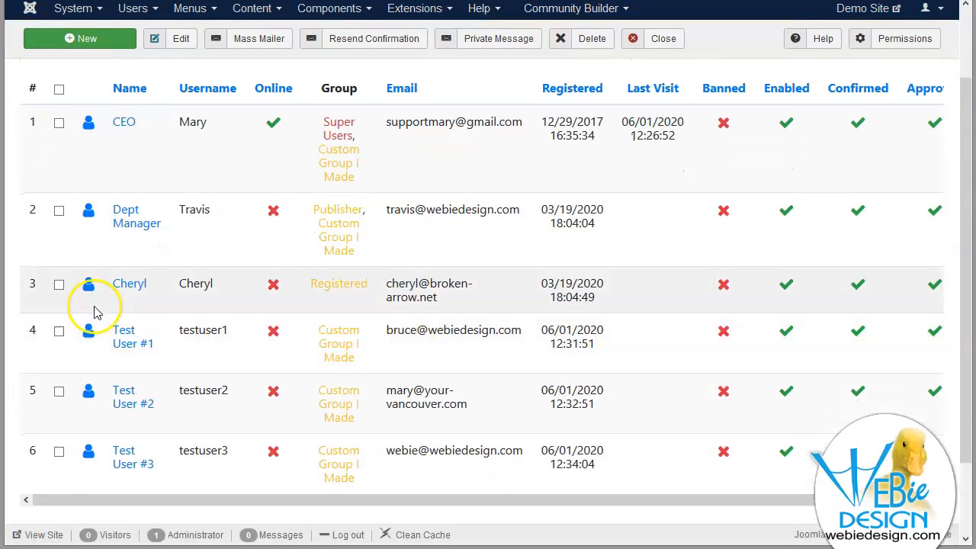
{"action": "left_click", "coordinate": [122, 285]}
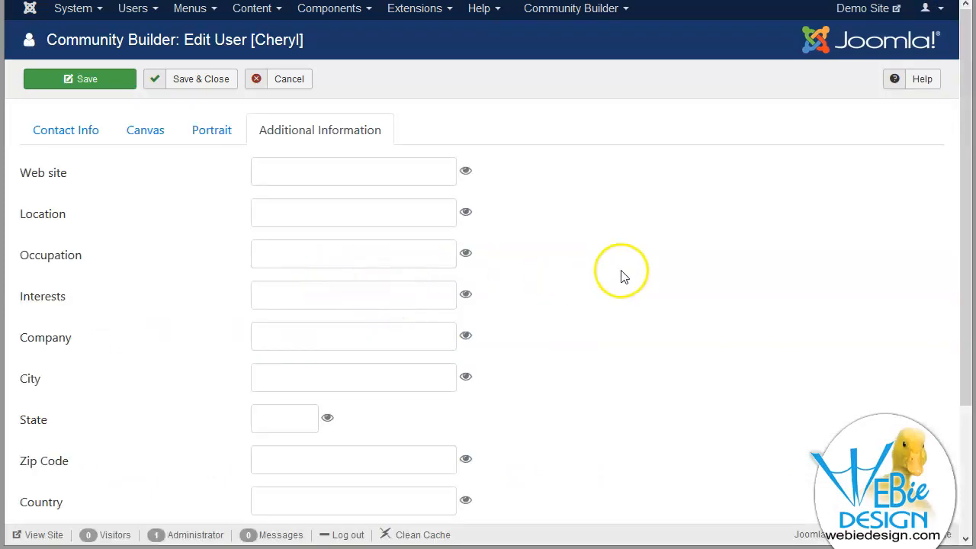
- Add the "another test" group to this user's contact info while keeping Registered selected, then save and close the profile
{"action": "left_click", "coordinate": [83, 135]}
{"action": "scroll", "coordinate": [651, 263], "scroll_direction": "down", "scroll_amount": 7}
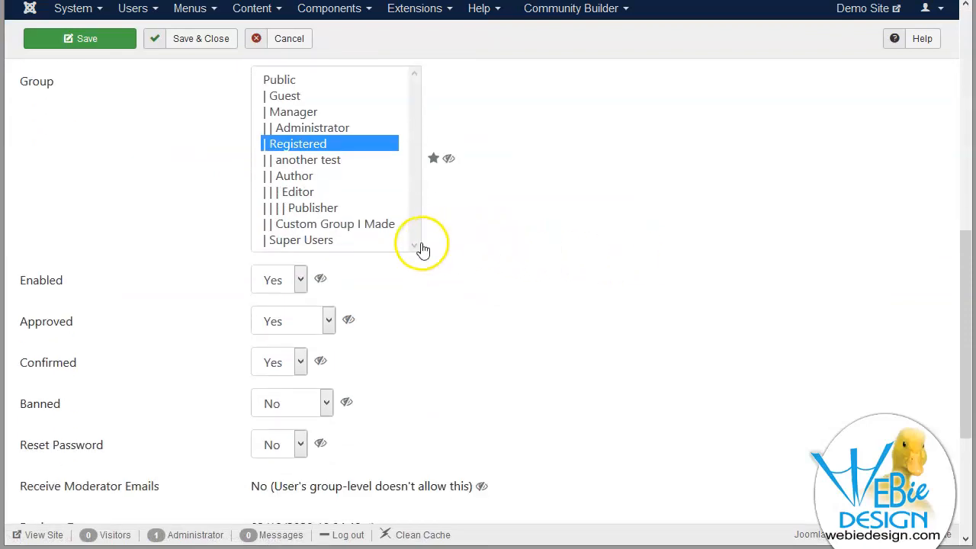
{"action": "scroll", "coordinate": [471, 246], "scroll_direction": "up", "scroll_amount": 3}
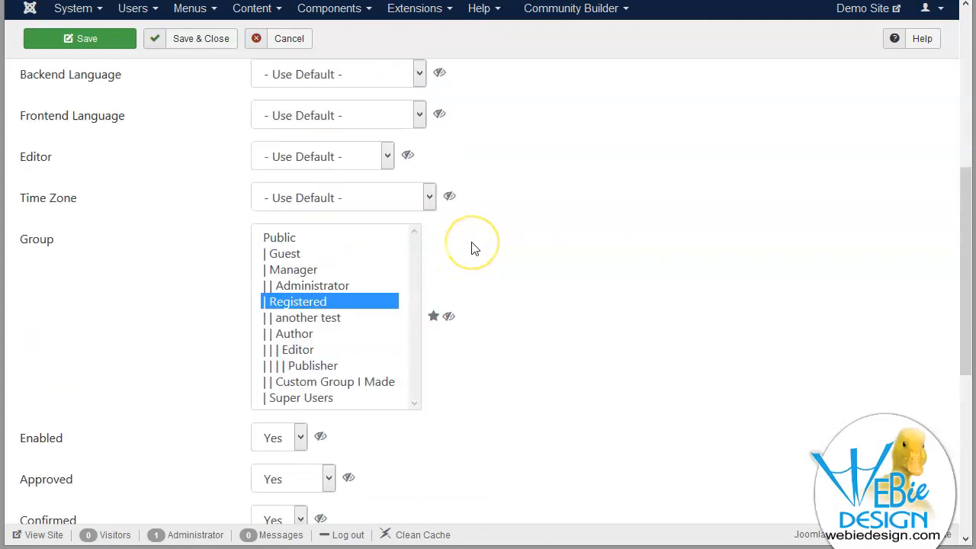
{"action": "scroll", "coordinate": [472, 247], "scroll_direction": "down", "scroll_amount": 2}
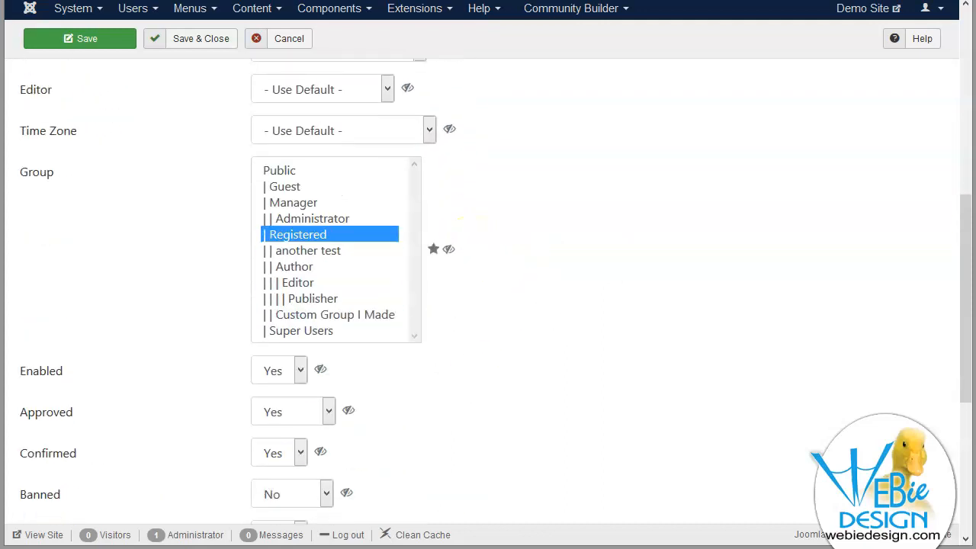
{"action": "left_click", "coordinate": [335, 252], "text": "ctrl"}
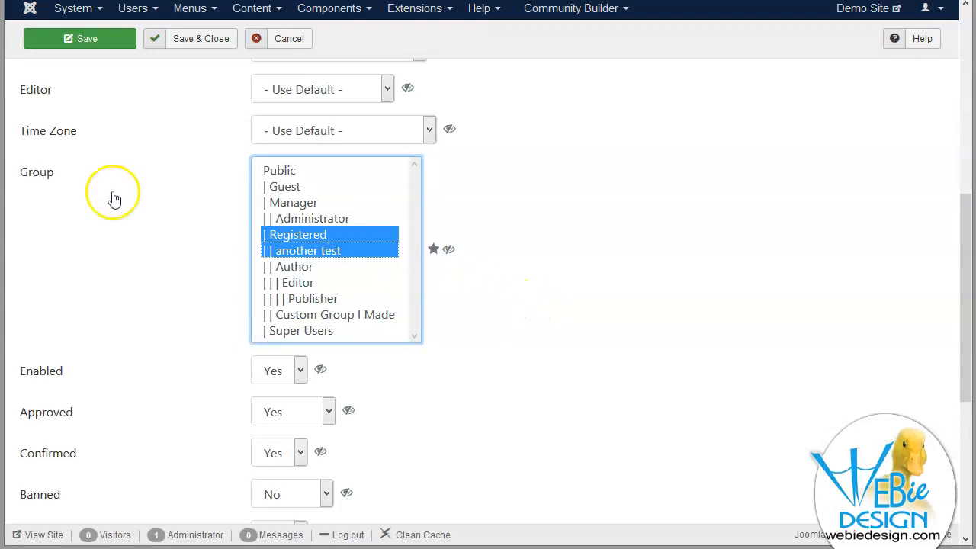
{"action": "left_click", "coordinate": [200, 40]}
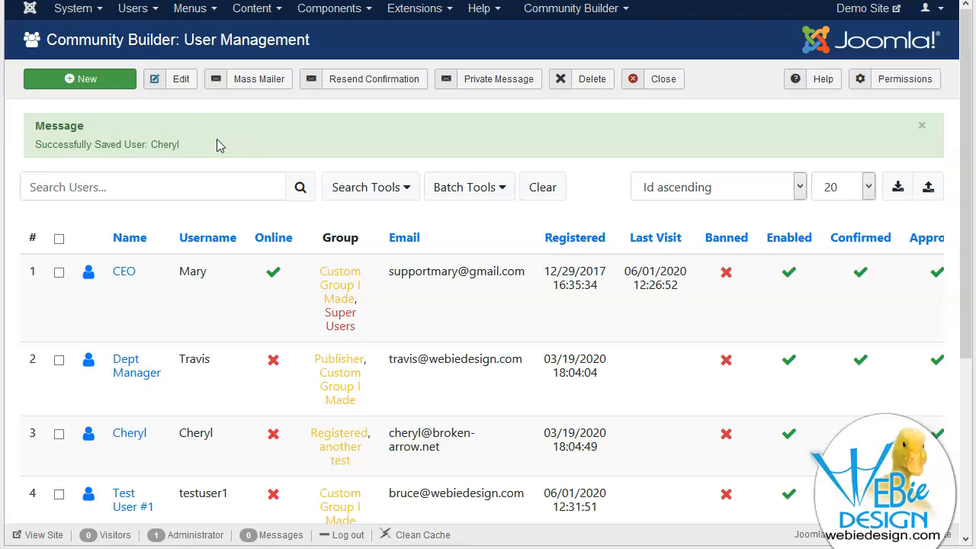
- Include the "another test" usergroup in Community Builder's "all Members List", keeping the other selected groups, then save and close the list
{"action": "left_click", "coordinate": [612, 14]}
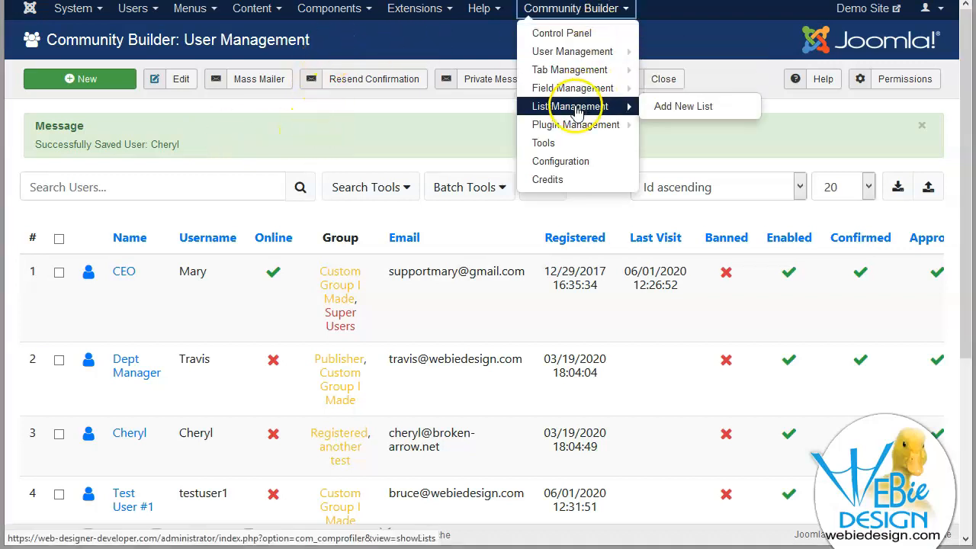
{"action": "left_click", "coordinate": [577, 110]}
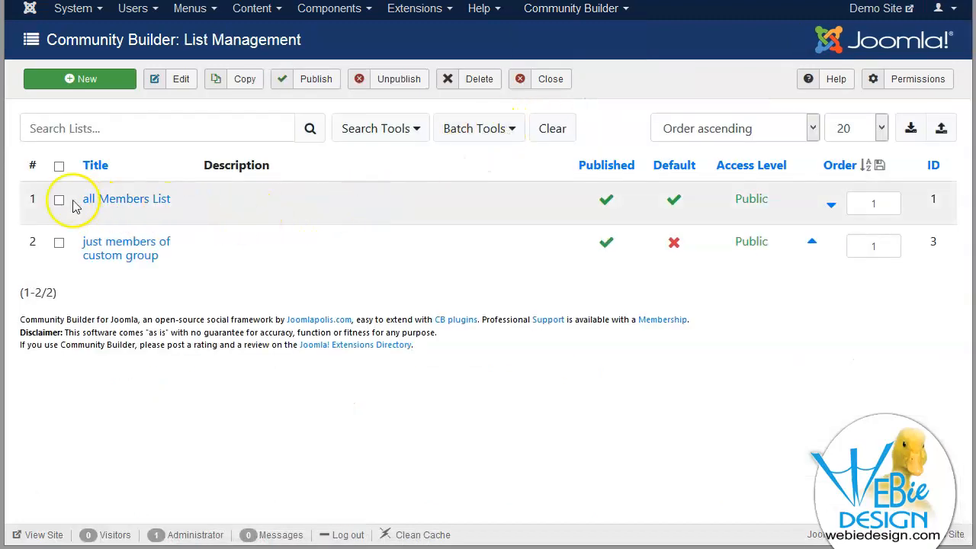
{"action": "left_click", "coordinate": [155, 202]}
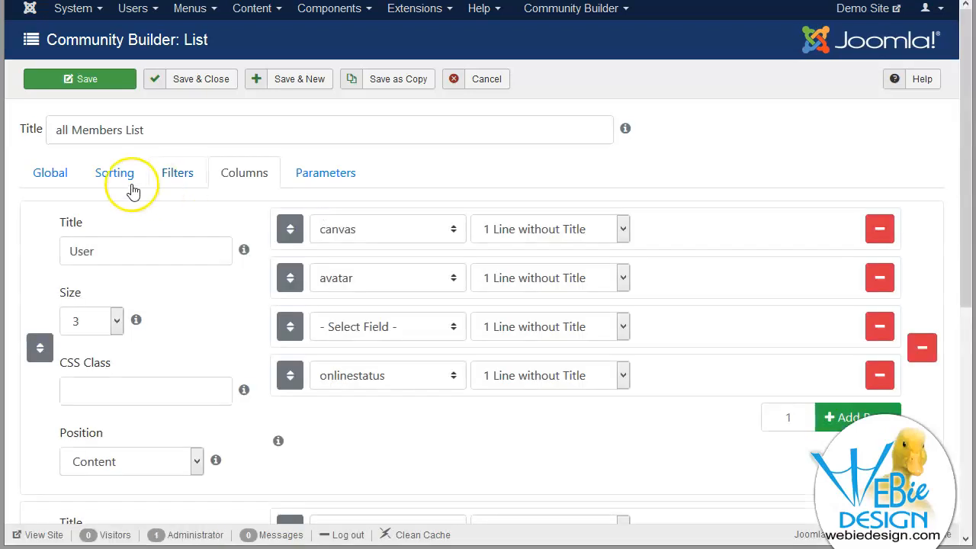
{"action": "left_click", "coordinate": [49, 165]}
{"action": "scroll", "coordinate": [813, 262], "scroll_direction": "down", "scroll_amount": 5}
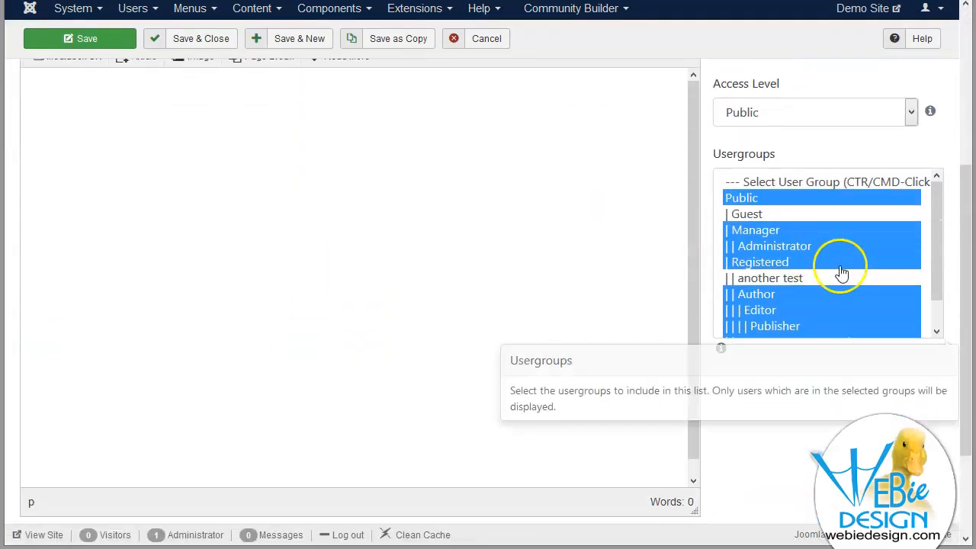
{"action": "left_click", "coordinate": [796, 282], "text": "ctrl"}
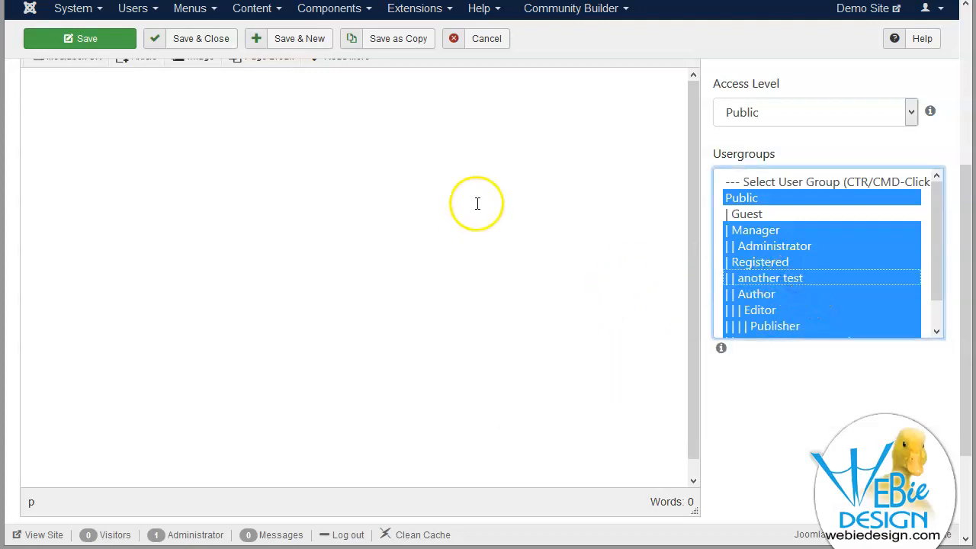
{"action": "scroll", "coordinate": [477, 203], "scroll_direction": "up", "scroll_amount": 5}
{"action": "left_click", "coordinate": [207, 76]}
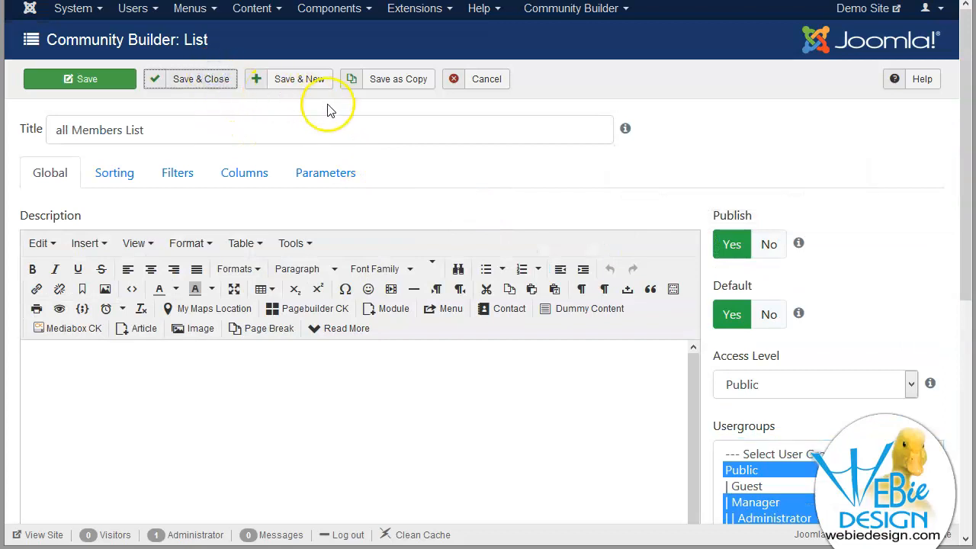
{"action": "mouse_move", "coordinate": [375, 120]}
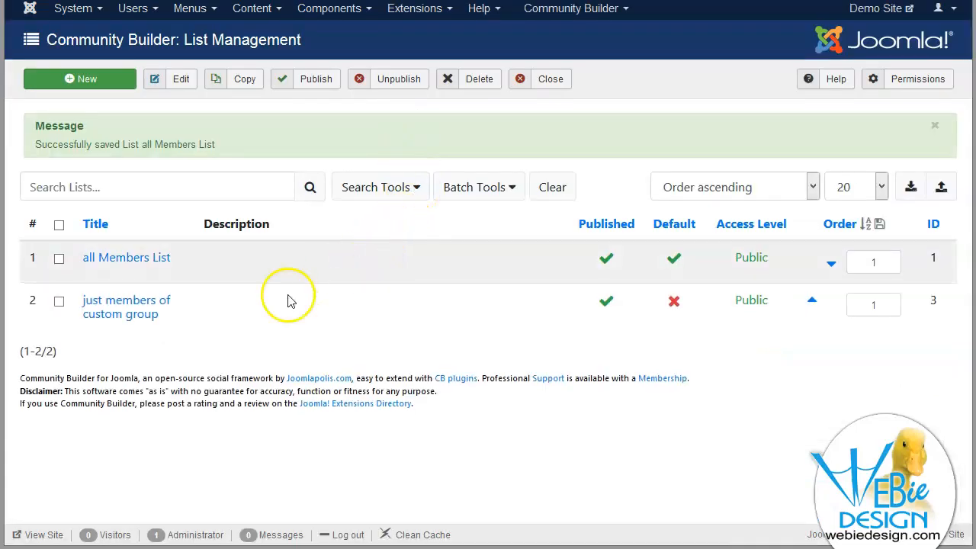
- Open the "just members of custom group" list and check which usergroups it includes
{"action": "left_click", "coordinate": [150, 313]}
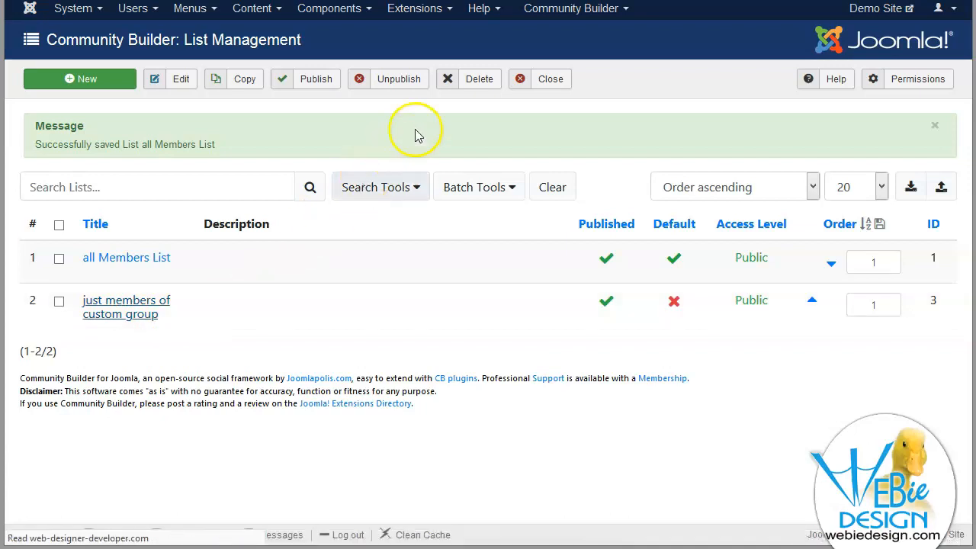
{"action": "scroll", "coordinate": [632, 327], "scroll_direction": "down", "scroll_amount": 2}
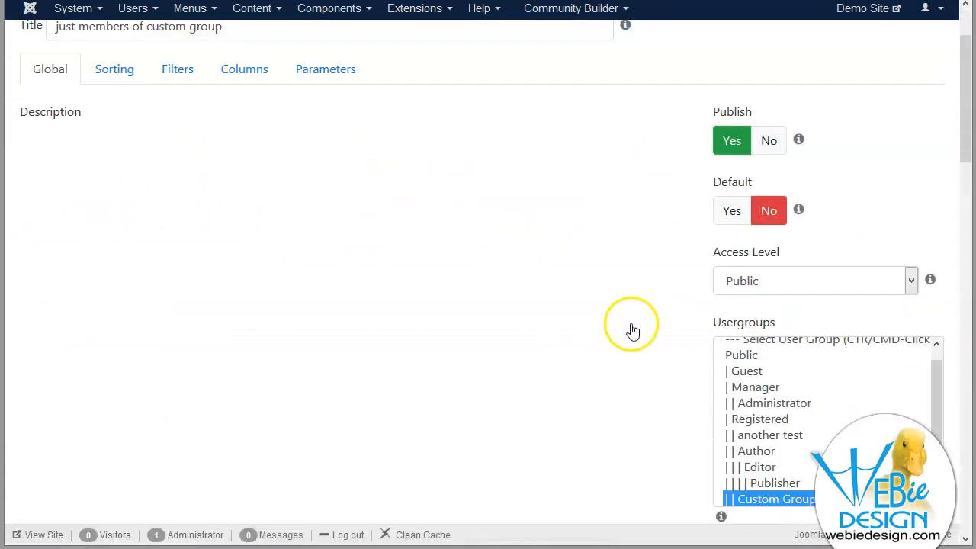
{"action": "scroll", "coordinate": [631, 329], "scroll_direction": "down", "scroll_amount": 2}
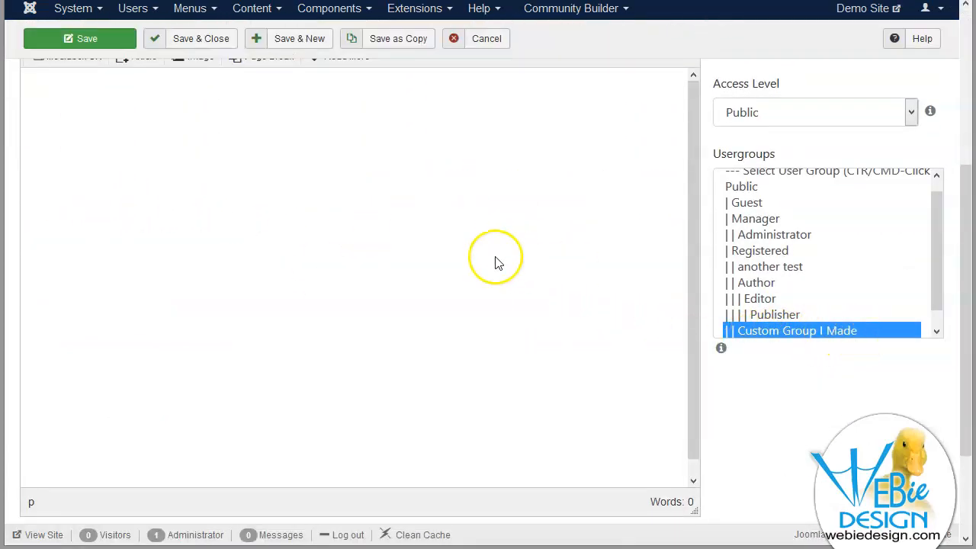
- Close the list without changes and display the "just members of custom group" list on the site's CB Userlist page
{"action": "scroll", "coordinate": [496, 263], "scroll_direction": "up", "scroll_amount": 5}
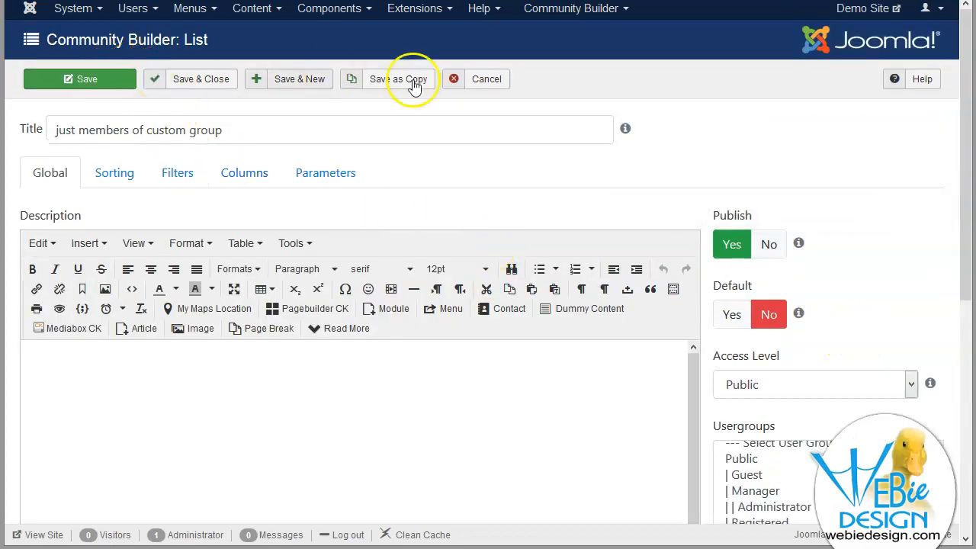
{"action": "left_click", "coordinate": [474, 79]}
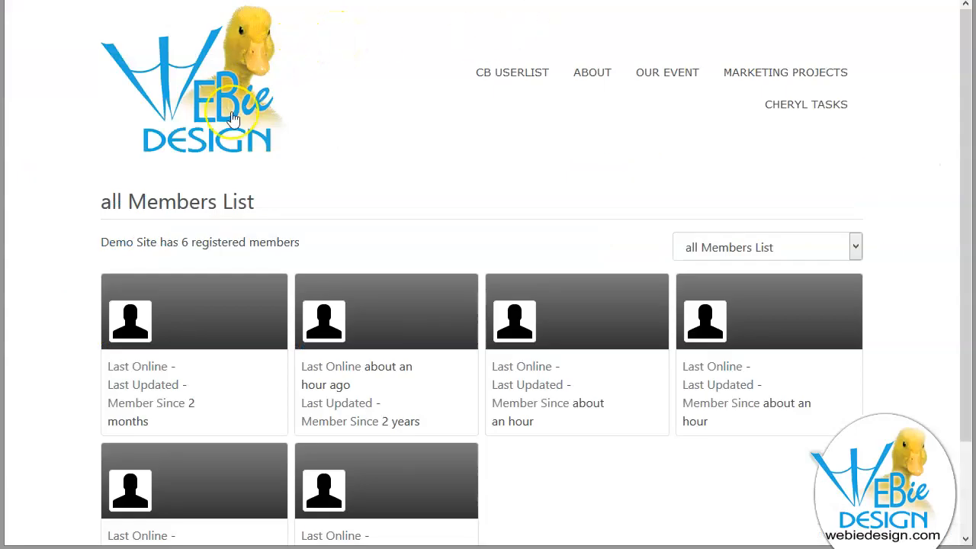
{"action": "left_click", "coordinate": [507, 77]}
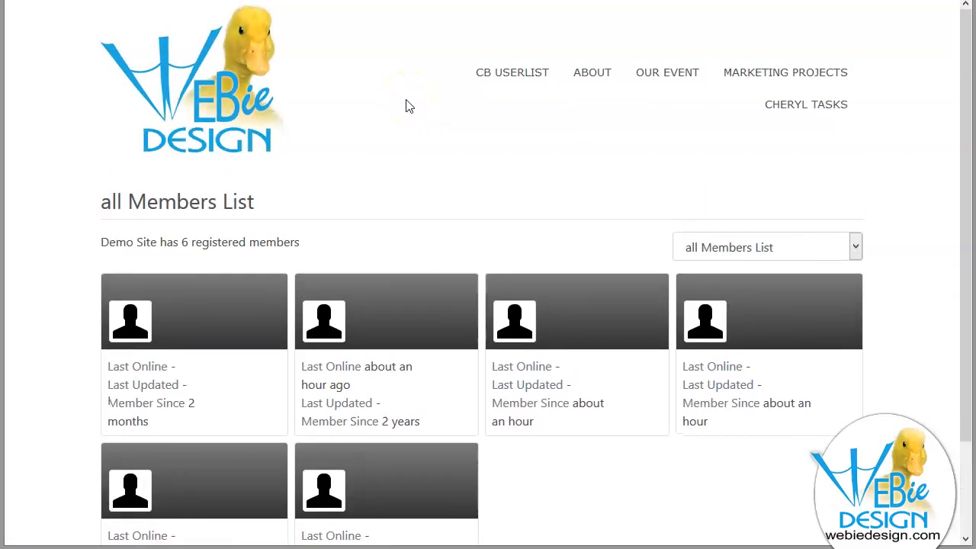
{"action": "left_click", "coordinate": [722, 254]}
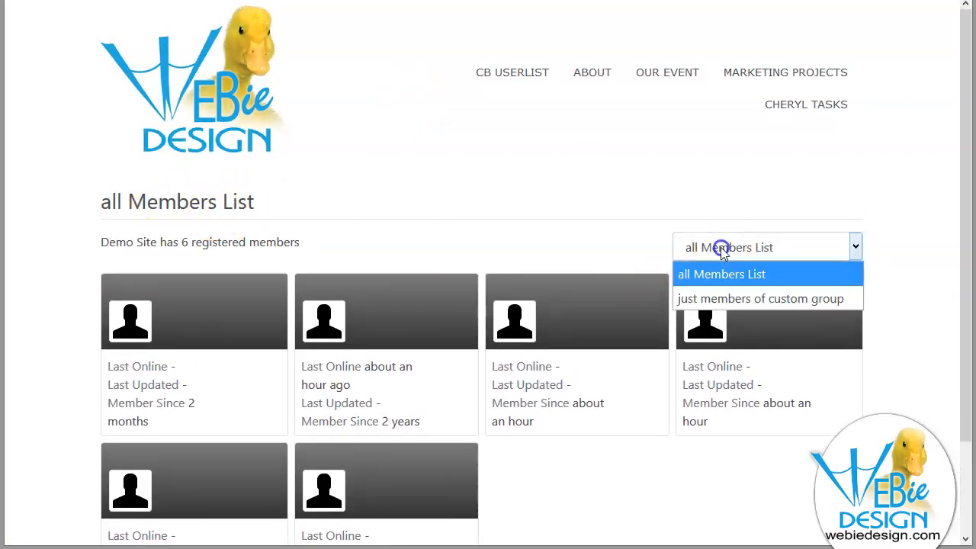
{"action": "left_click", "coordinate": [735, 298]}
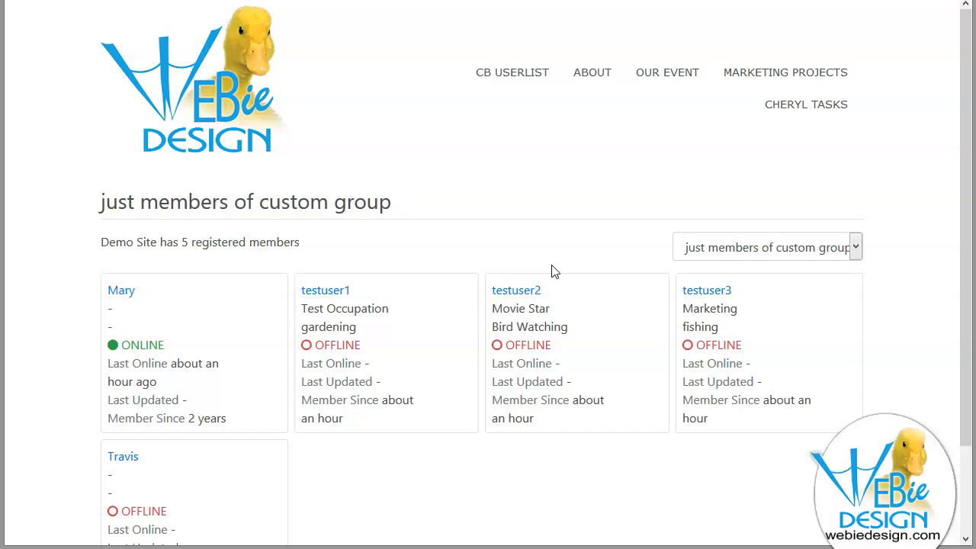
{"action": "left_click", "coordinate": [762, 247]}
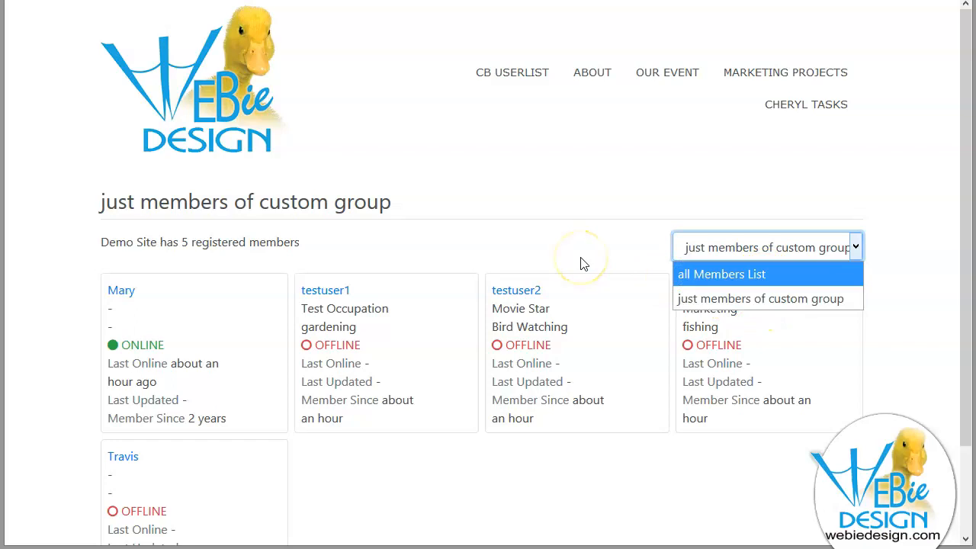
{"action": "left_click", "coordinate": [524, 198]}
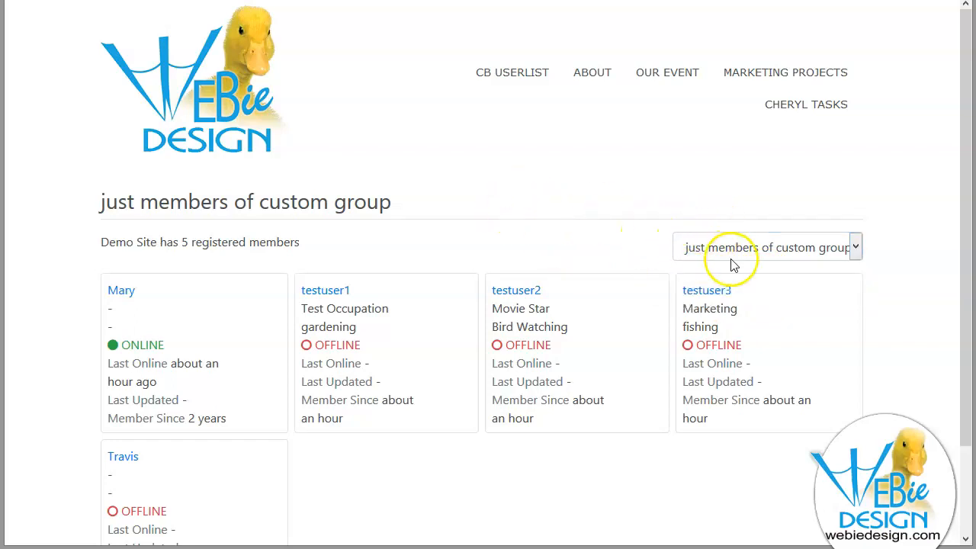
{"action": "left_click", "coordinate": [523, 294]}
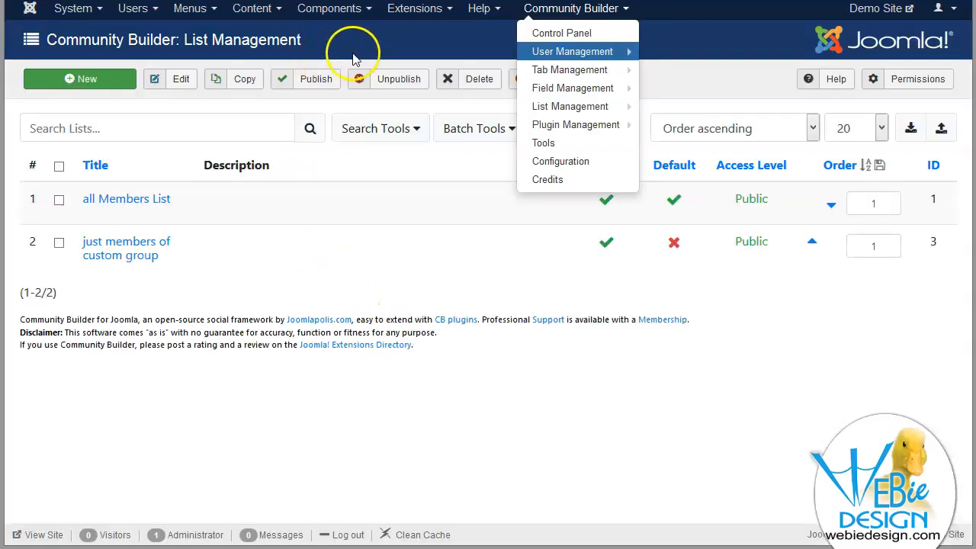
- Open Community Builder's User Management and set the user search's group filter to Custom Group I Made
{"action": "left_click", "coordinate": [388, 50]}
{"action": "left_click", "coordinate": [567, 10]}
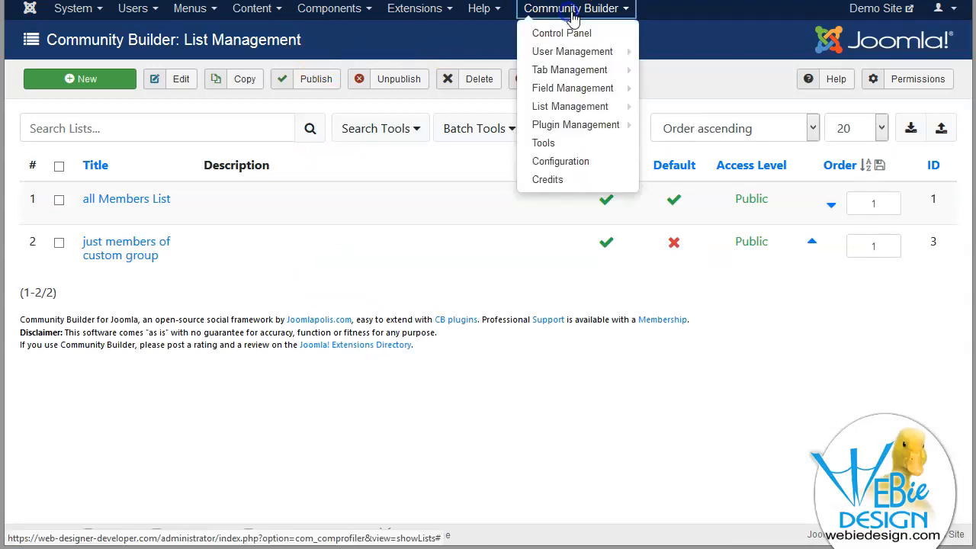
{"action": "left_click", "coordinate": [580, 50]}
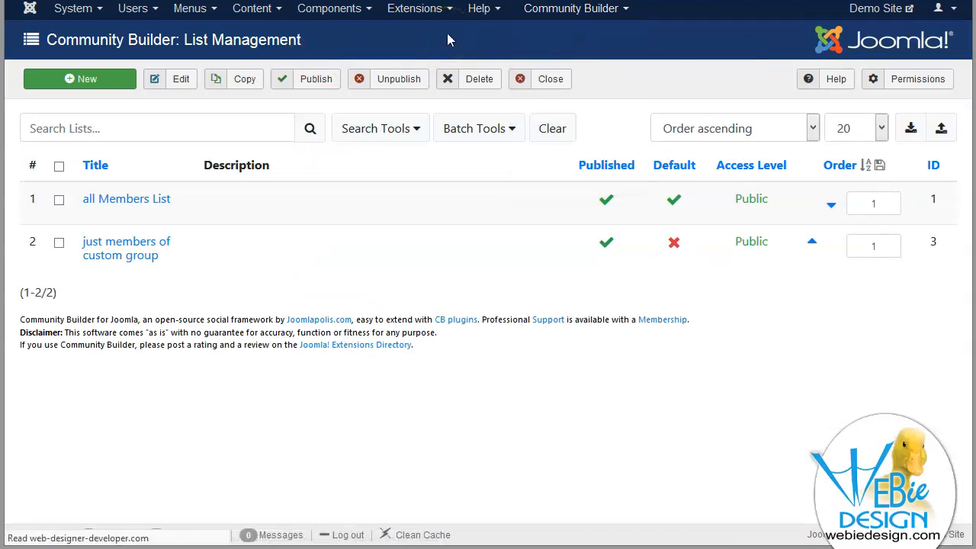
{"action": "left_click", "coordinate": [393, 130]}
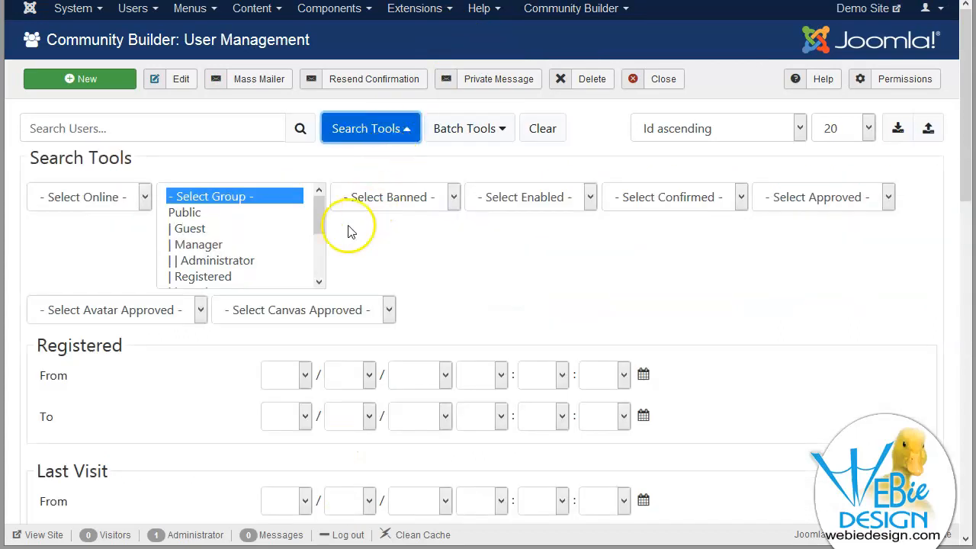
{"action": "left_click_drag", "start_coordinate": [322, 216], "coordinate": [321, 267]}
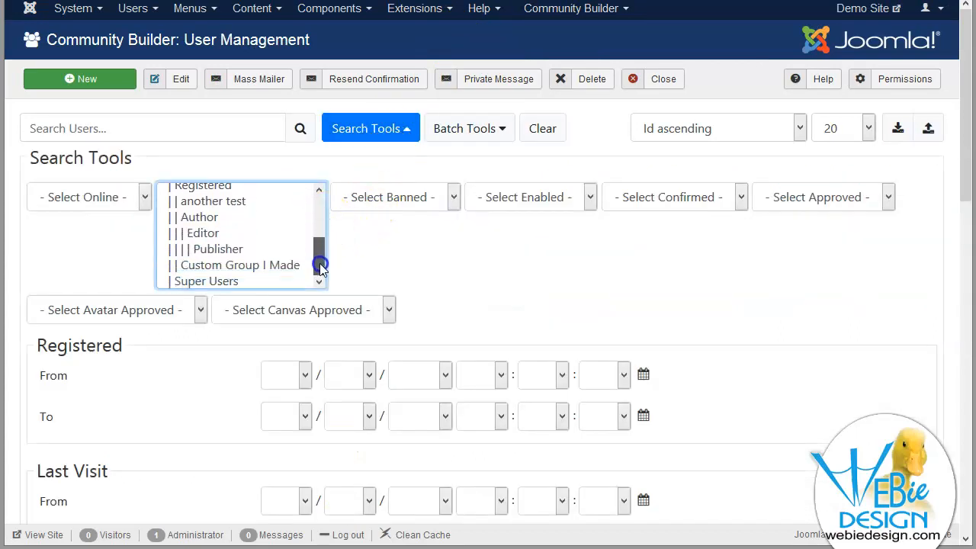
{"action": "left_click", "coordinate": [256, 264]}
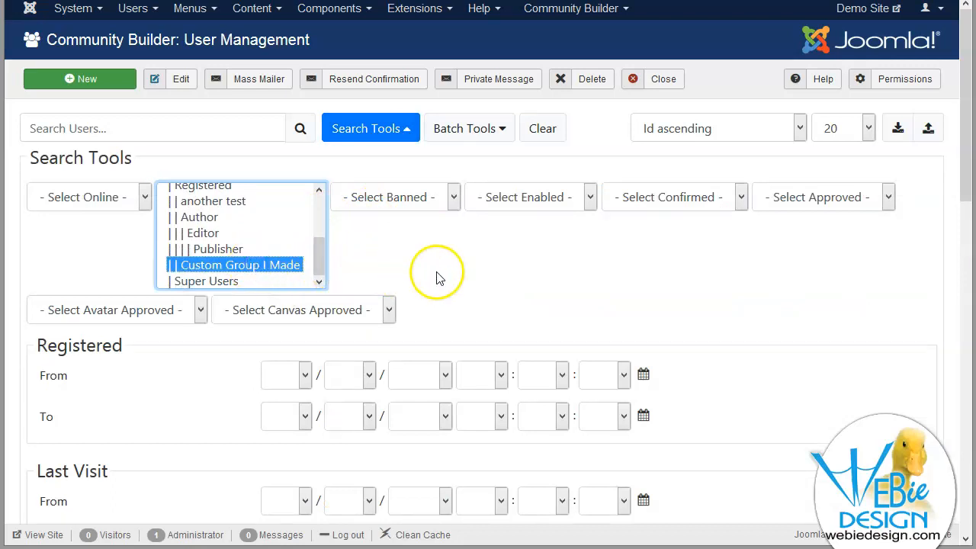
- Set the field condition of the user search to name
{"action": "scroll", "coordinate": [758, 310], "scroll_direction": "down", "scroll_amount": 5}
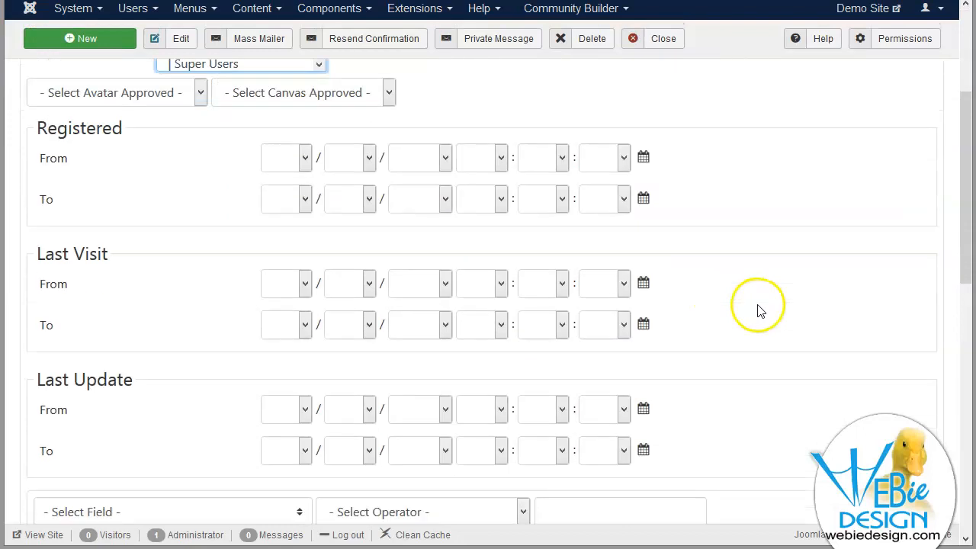
{"action": "scroll", "coordinate": [213, 310], "scroll_direction": "down", "scroll_amount": 1}
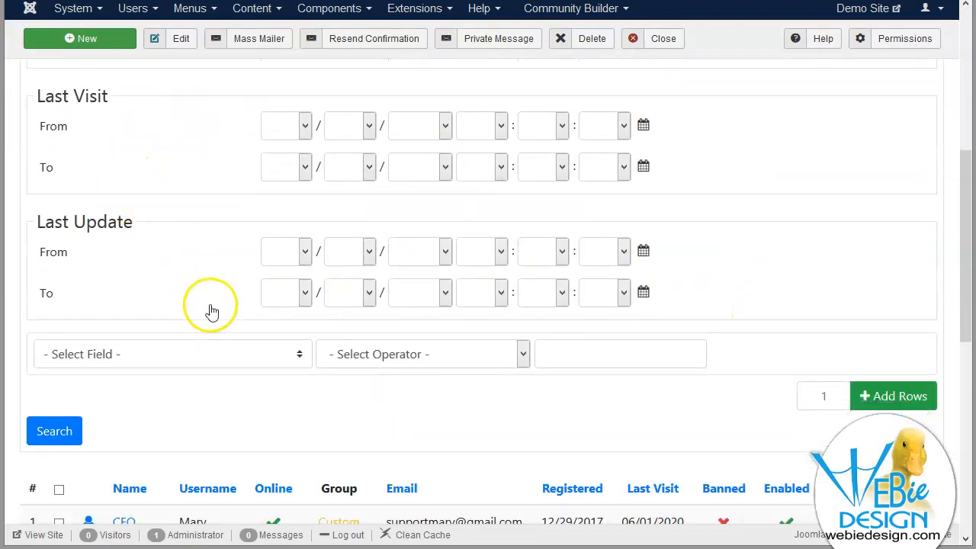
{"action": "left_click", "coordinate": [131, 280]}
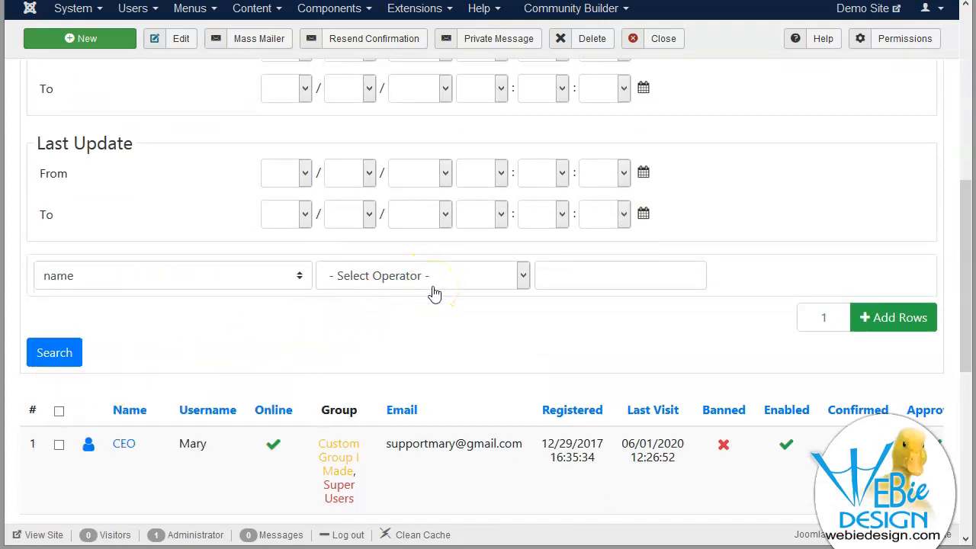
{"action": "scroll", "coordinate": [269, 192], "scroll_direction": "up", "scroll_amount": 5}
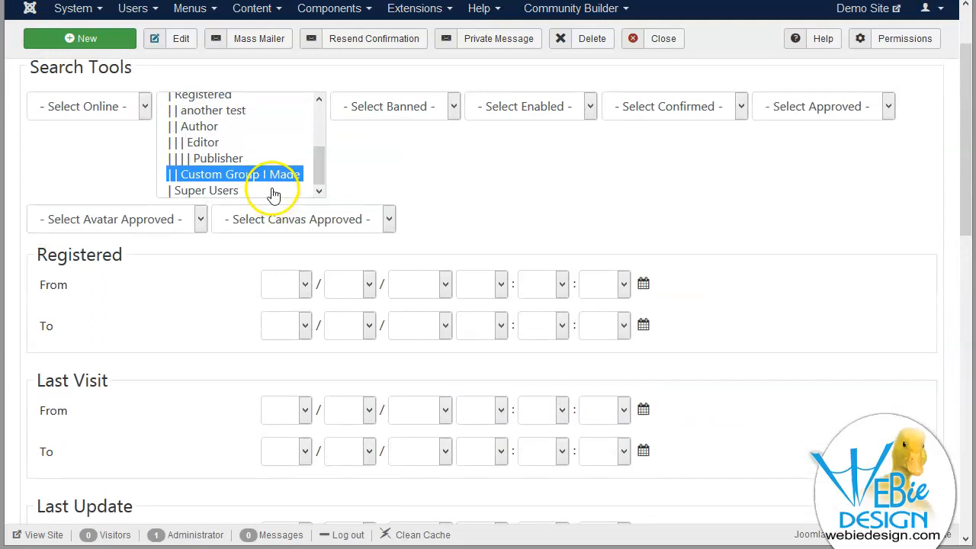
{"action": "scroll", "coordinate": [395, 189], "scroll_direction": "up", "scroll_amount": 2}
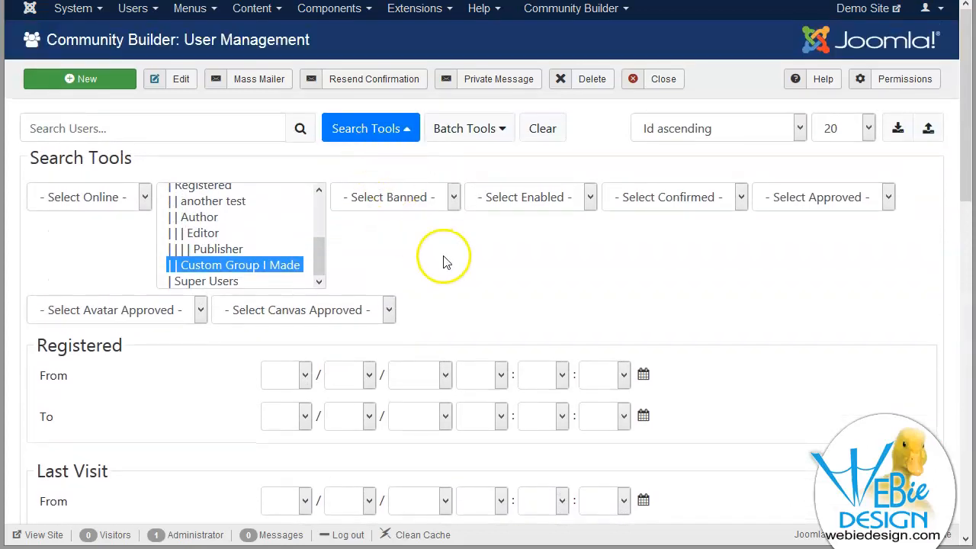
- Set the search's field condition to cb_occupation, leave its operator unselected, and run the user search
{"action": "scroll", "coordinate": [442, 262], "scroll_direction": "down", "scroll_amount": 5}
{"action": "left_click", "coordinate": [209, 376]}
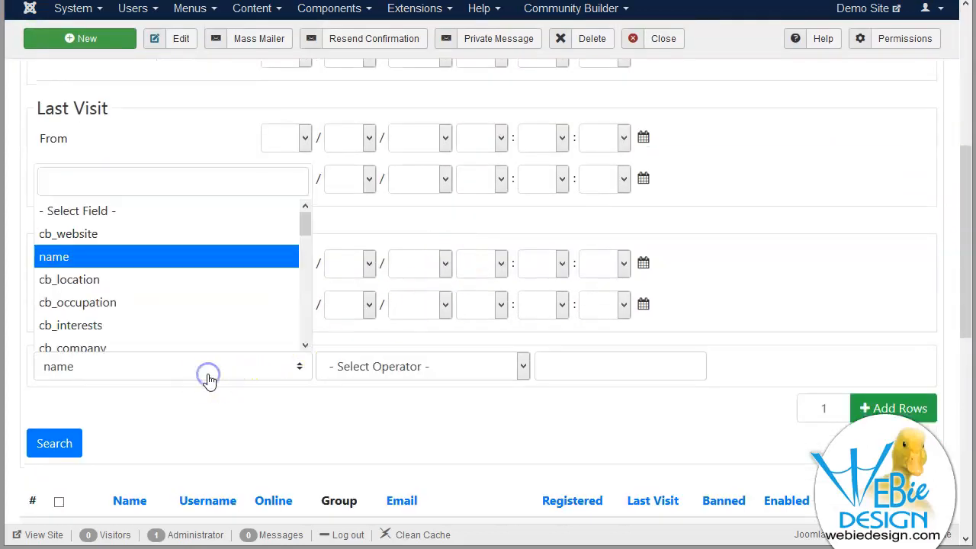
{"action": "left_click", "coordinate": [118, 305]}
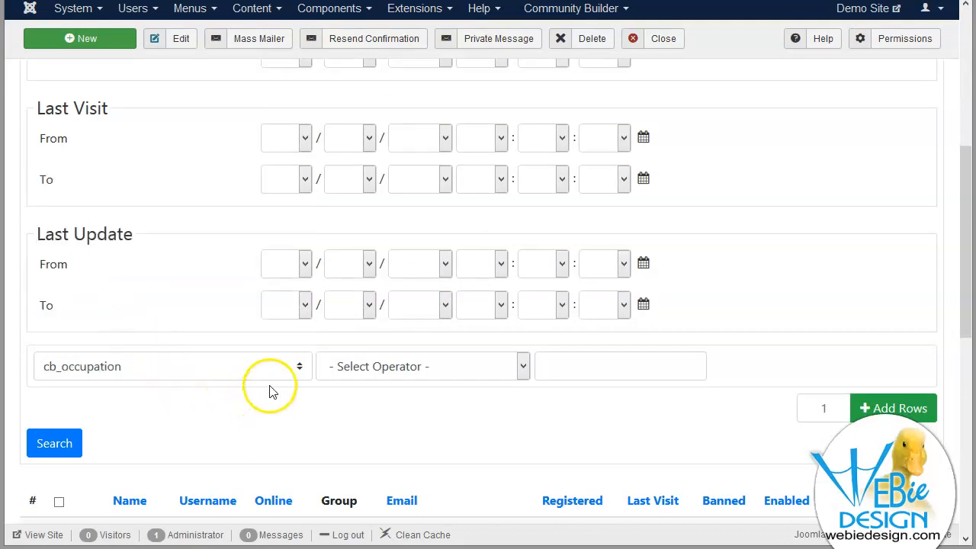
{"action": "left_click", "coordinate": [375, 372]}
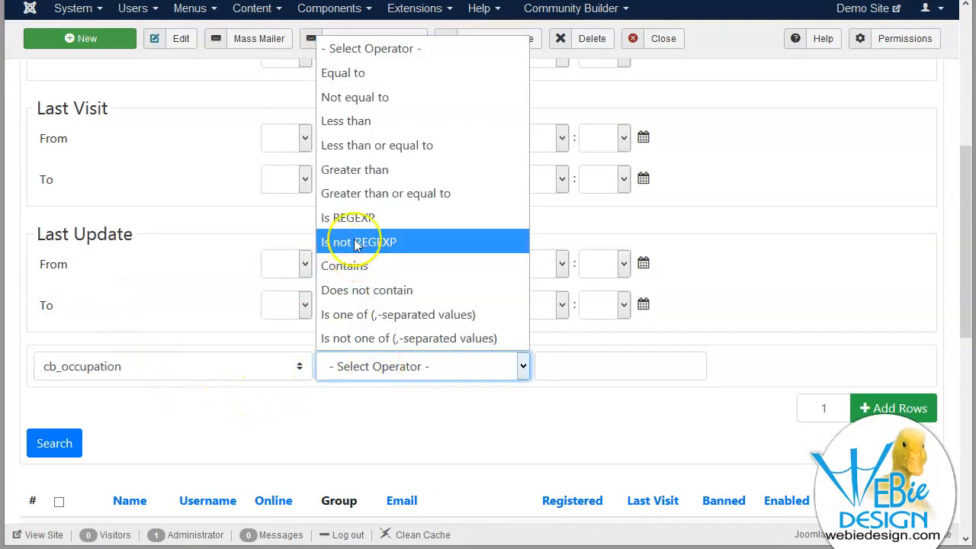
{"action": "left_click", "coordinate": [717, 445]}
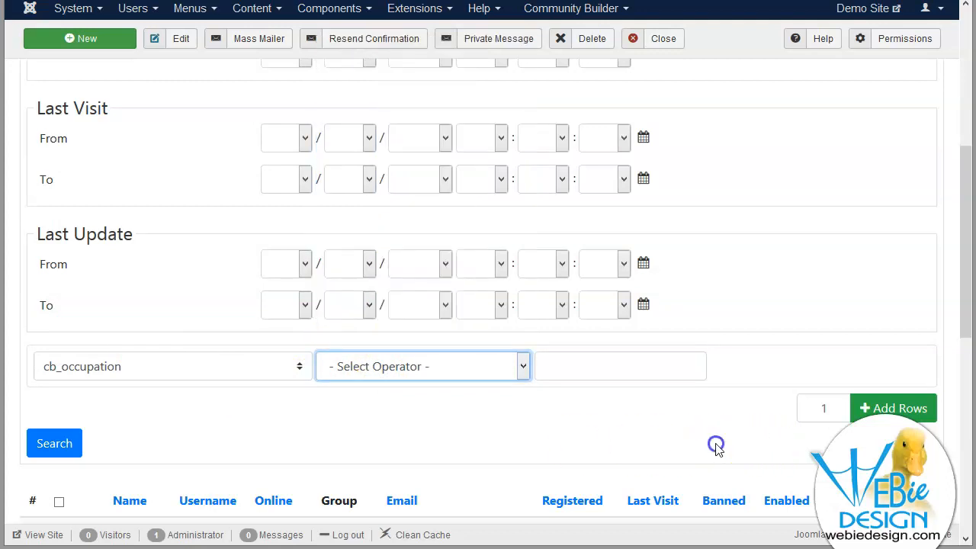
{"action": "left_click", "coordinate": [66, 442]}
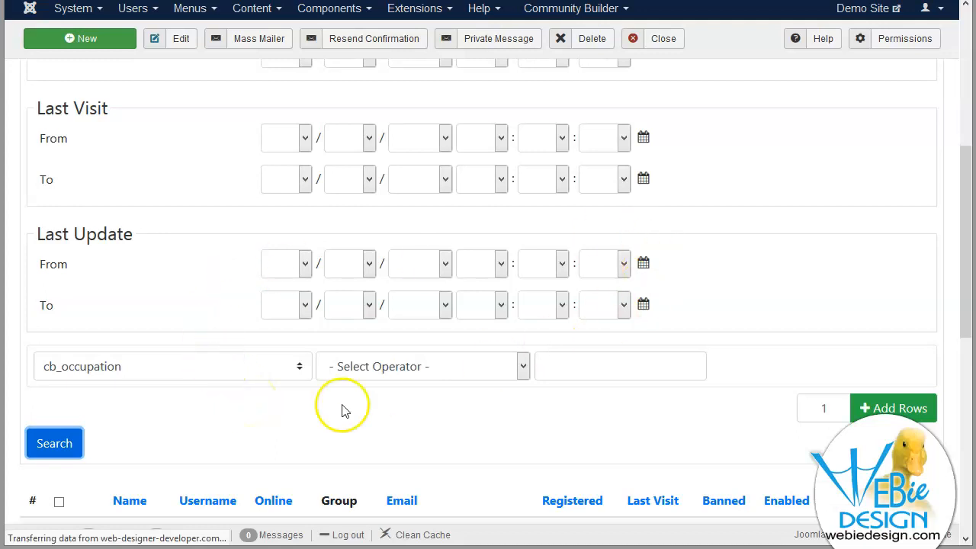
{"action": "scroll", "coordinate": [167, 462], "scroll_direction": "down", "scroll_amount": 2}
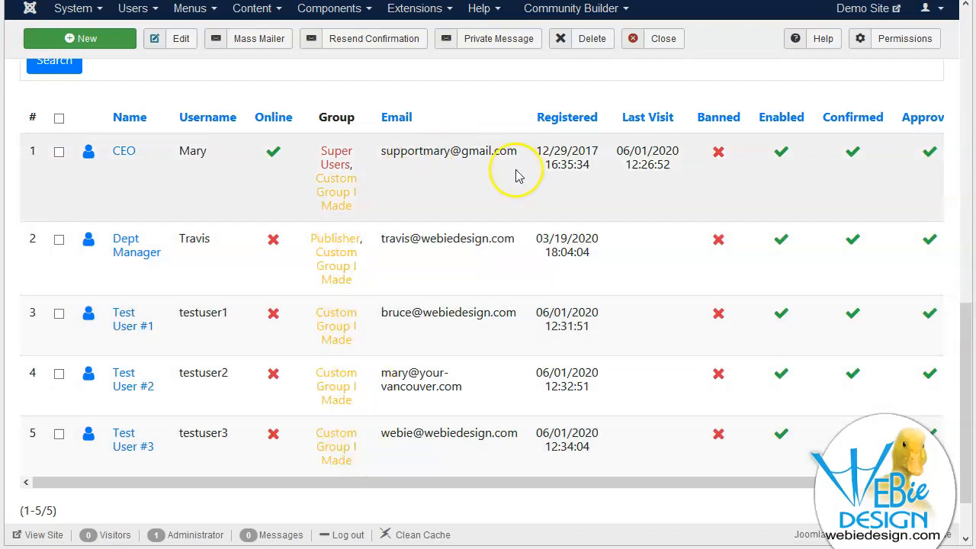
- Select all users in the filtered results
{"action": "left_click_drag", "start_coordinate": [966, 375], "coordinate": [942, 71]}
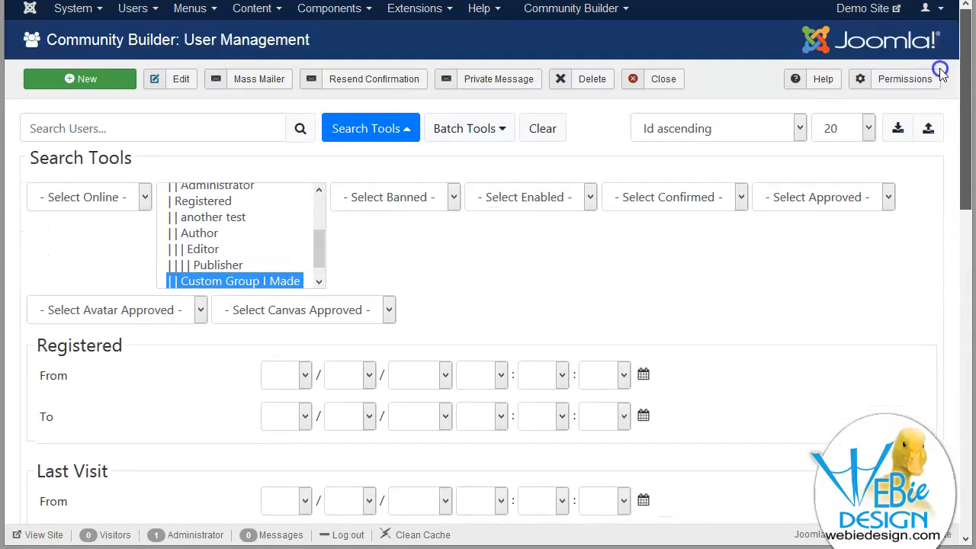
{"action": "left_click_drag", "start_coordinate": [939, 72], "coordinate": [937, 336]}
{"action": "left_click", "coordinate": [59, 187]}
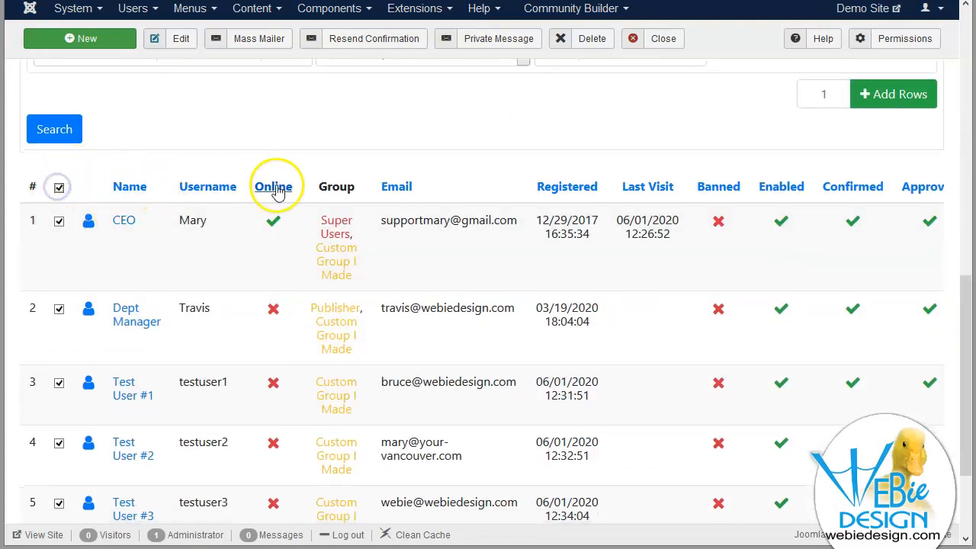
- Check which export formats User Management offers for the users, without exporting anything
{"action": "left_click_drag", "start_coordinate": [962, 283], "coordinate": [962, 76]}
{"action": "left_click", "coordinate": [898, 128]}
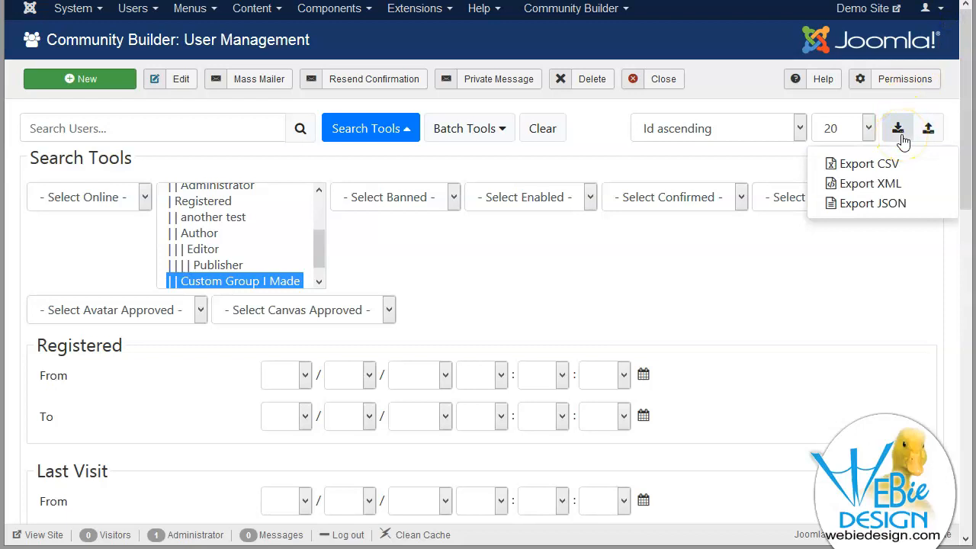
{"action": "left_click", "coordinate": [896, 189]}
{"action": "left_click", "coordinate": [898, 206]}
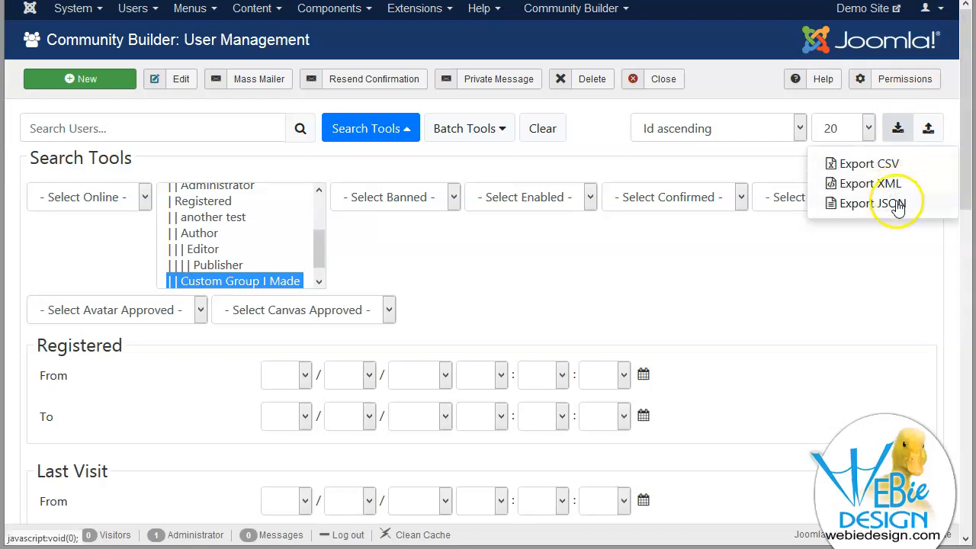
{"action": "left_click", "coordinate": [945, 100]}
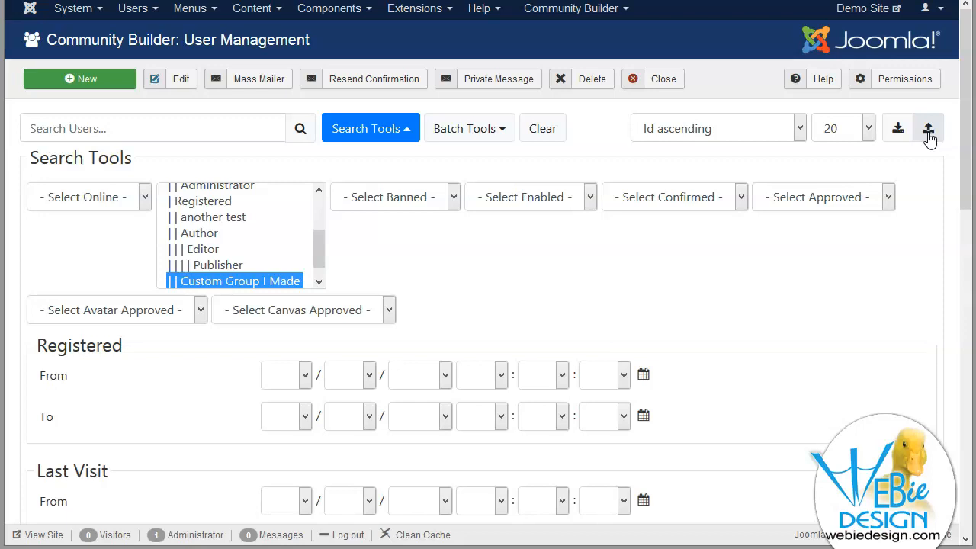
{"action": "left_click", "coordinate": [343, 166]}
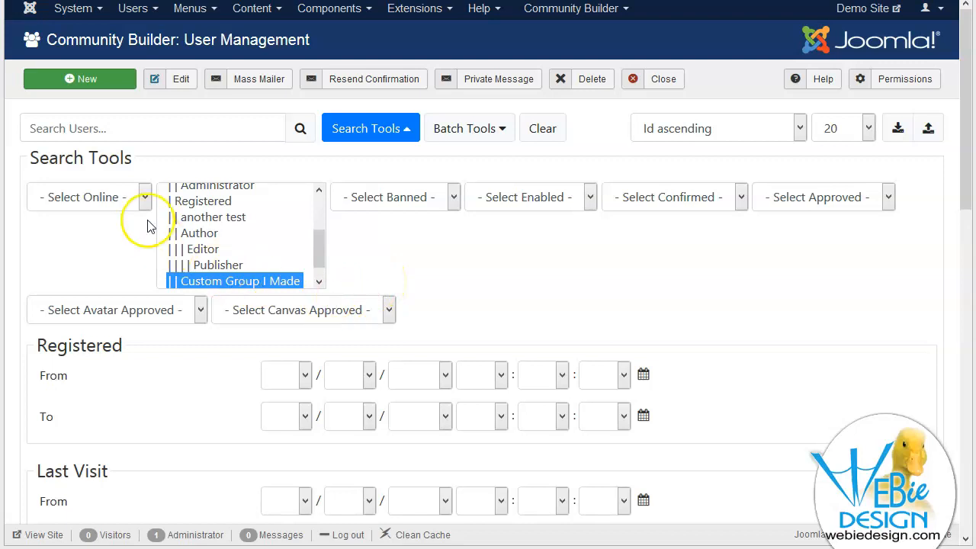
- Open the Mass Mailer for the selected users and review its recipient, subject, message, sender and batch settings
{"action": "left_click", "coordinate": [254, 85]}
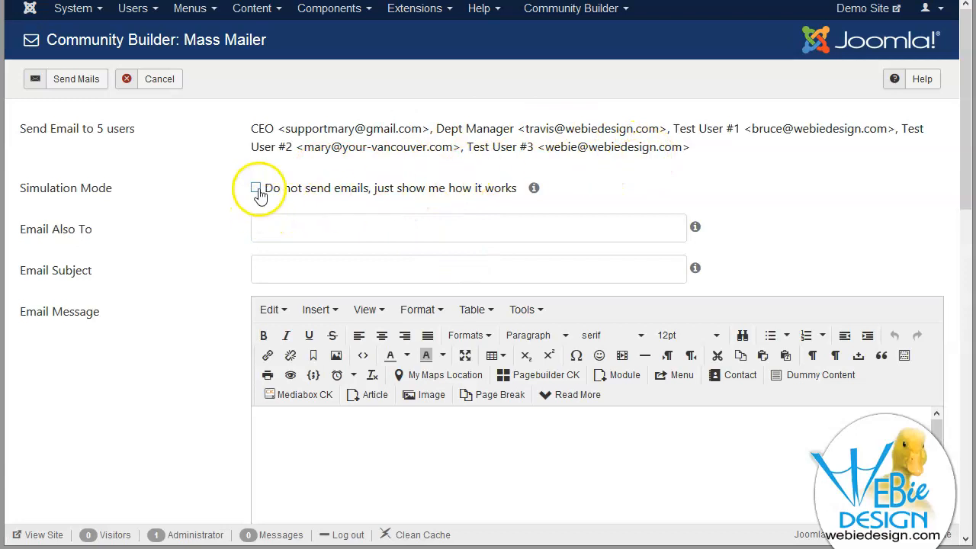
{"action": "left_click", "coordinate": [290, 220]}
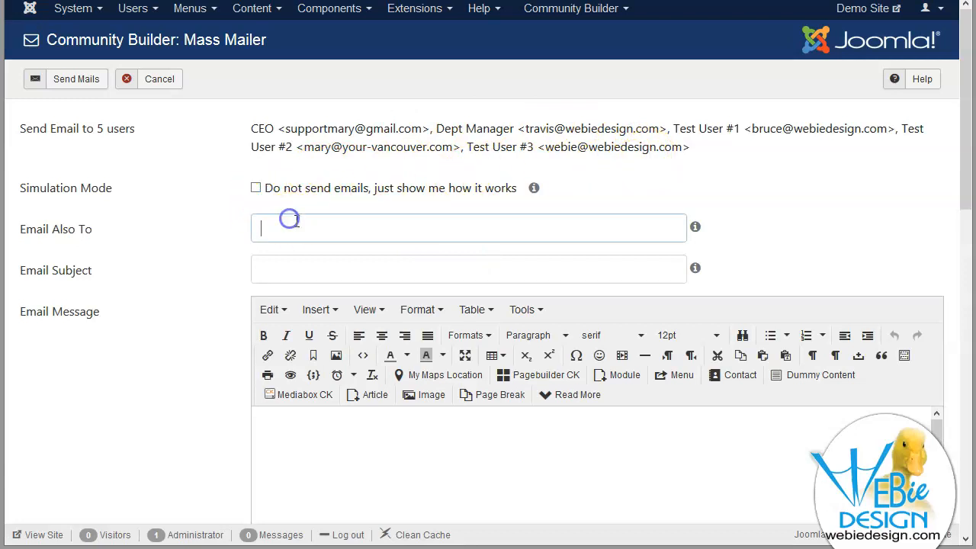
{"action": "left_click", "coordinate": [347, 457]}
{"action": "scroll", "coordinate": [358, 457], "scroll_direction": "down", "scroll_amount": 10}
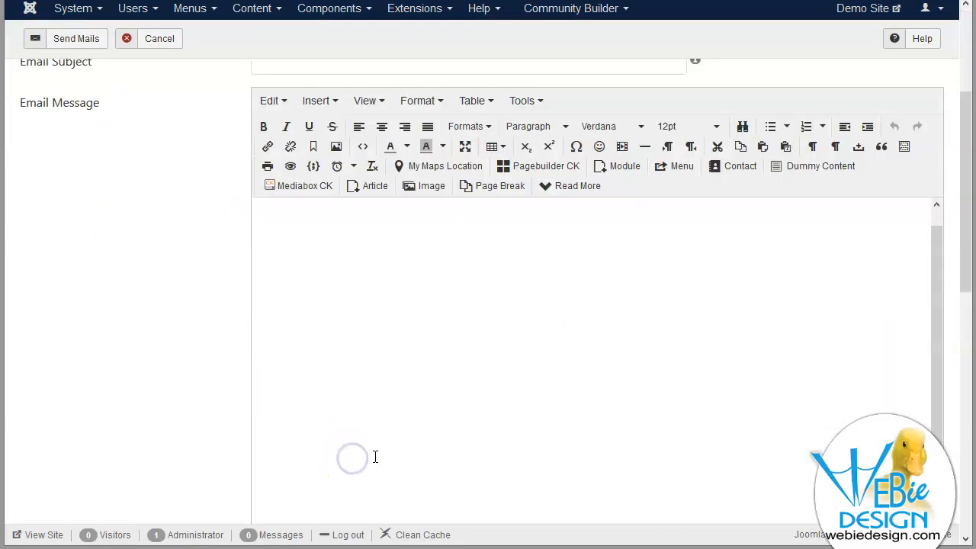
{"action": "scroll", "coordinate": [432, 460], "scroll_direction": "down", "scroll_amount": 3}
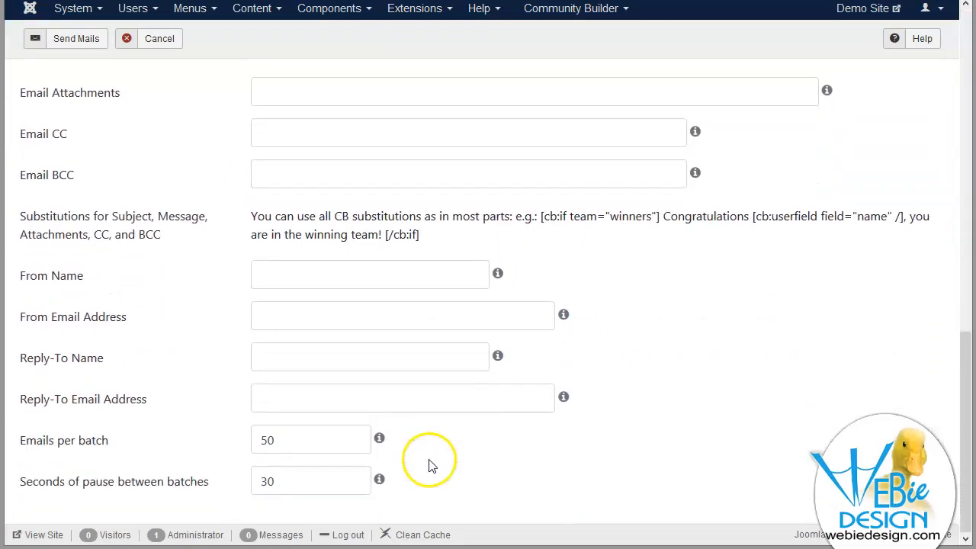